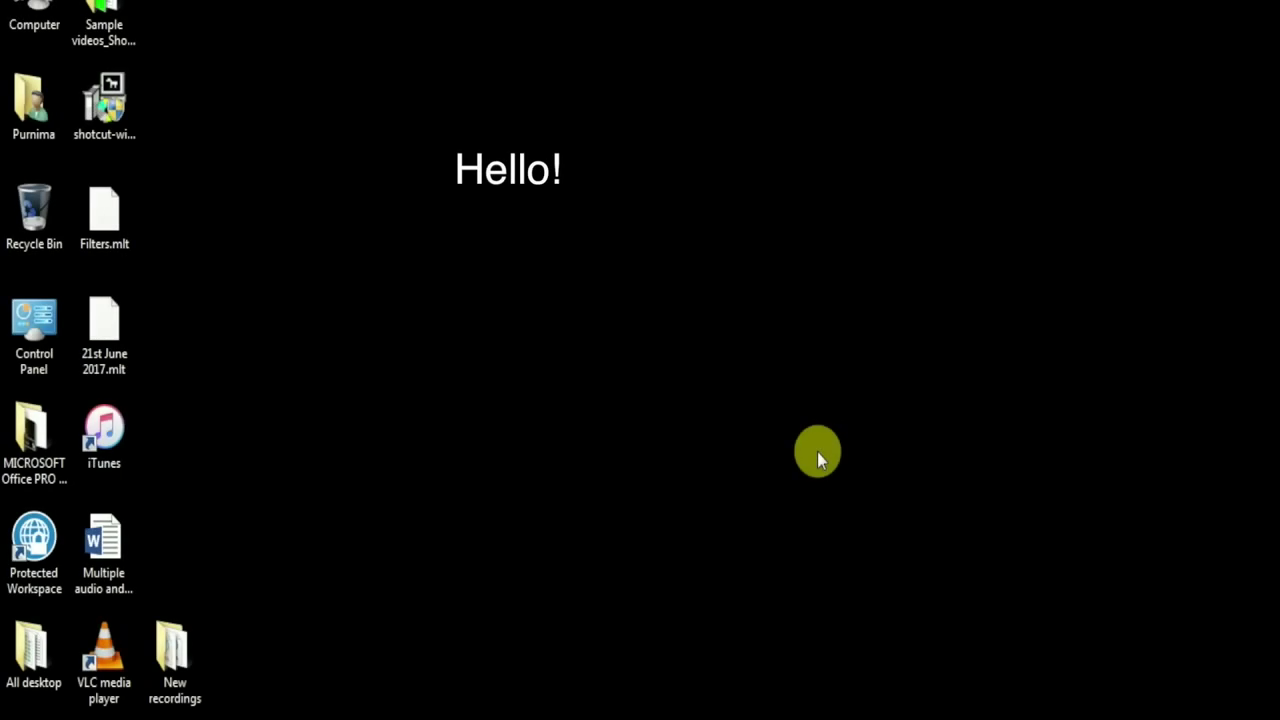
Start Shotcut from the Windows Start menu.
key("super")
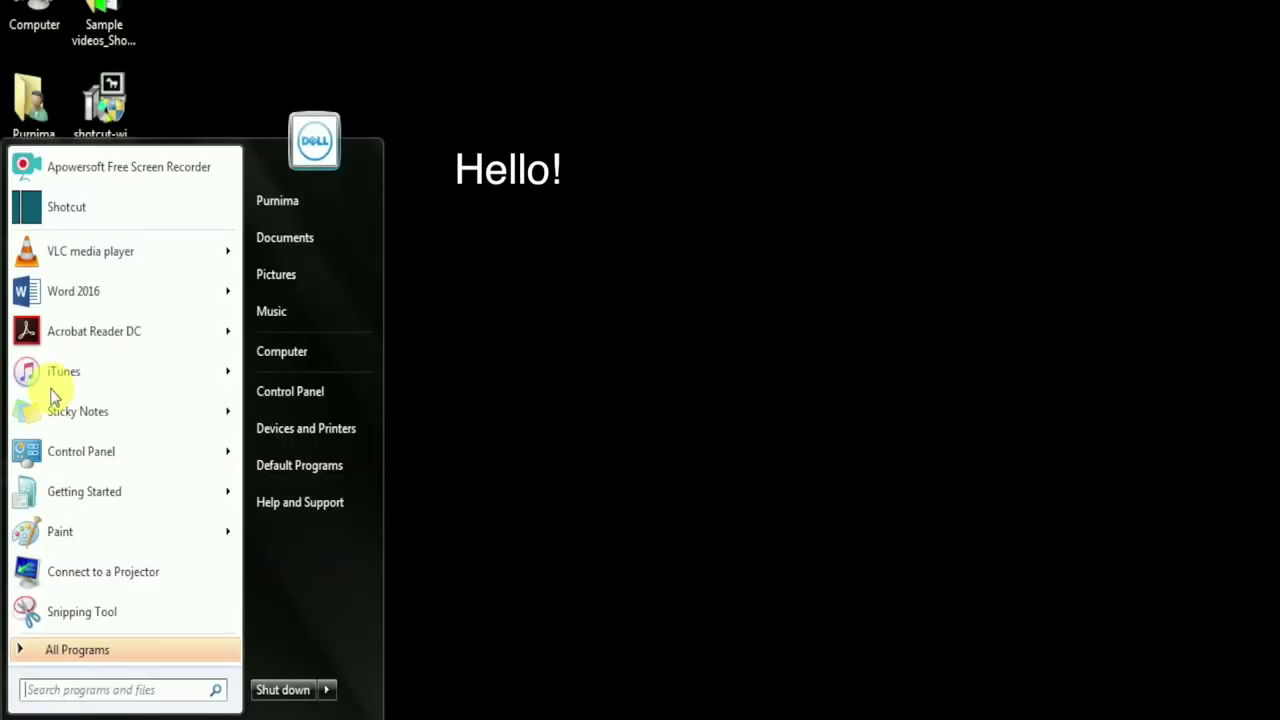
left_click(63, 212)
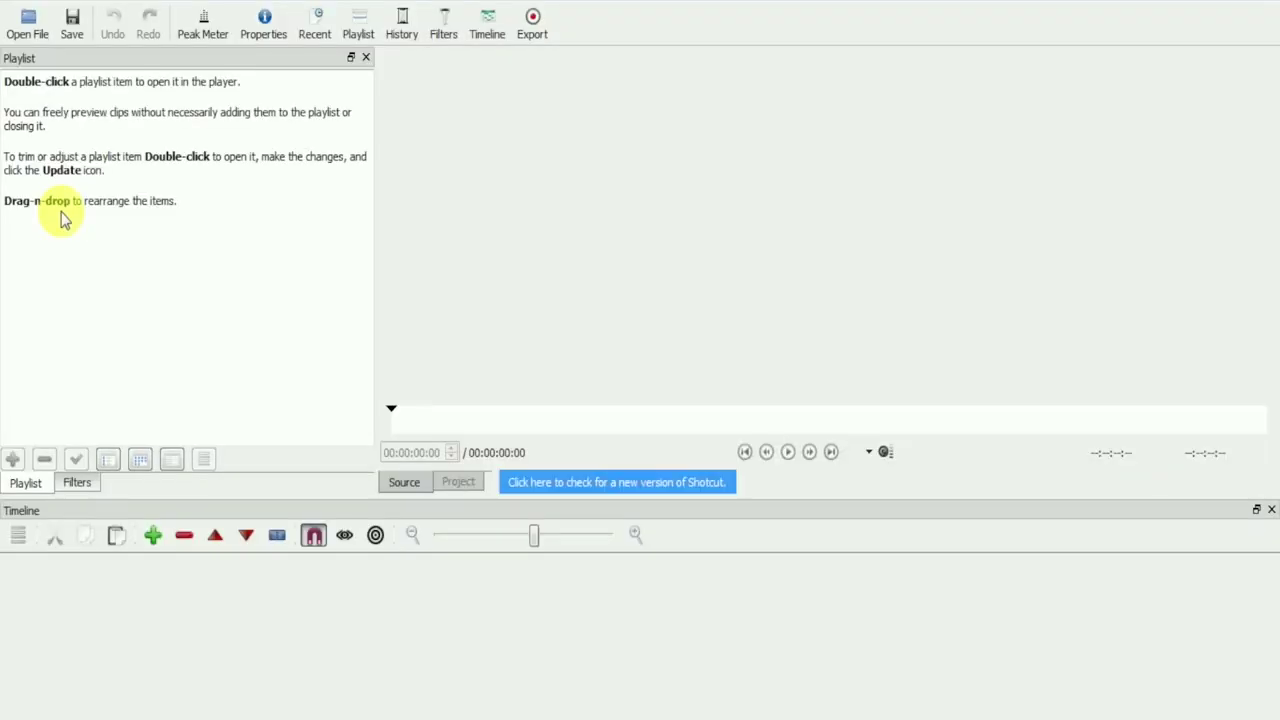
Add two video tracks, V1 and V2, and drag the timeline panel taller.
left_click(19, 537)
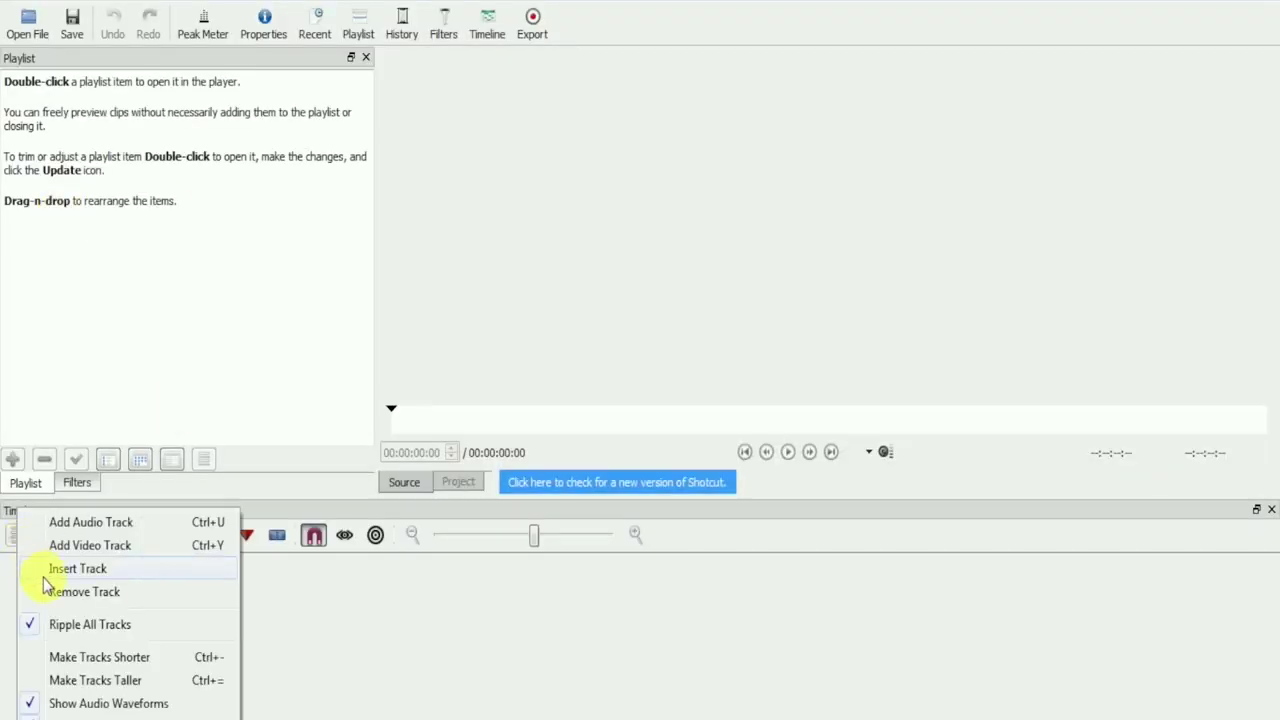
left_click(90, 547)
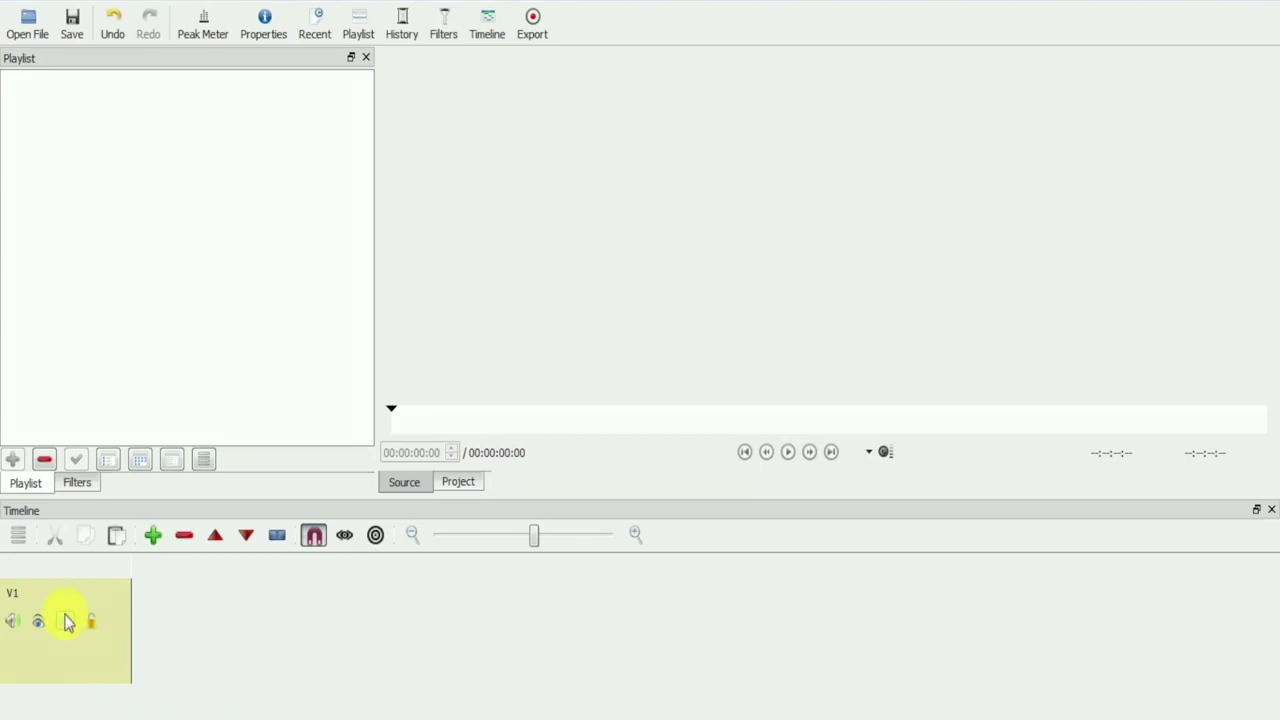
left_click(17, 537)
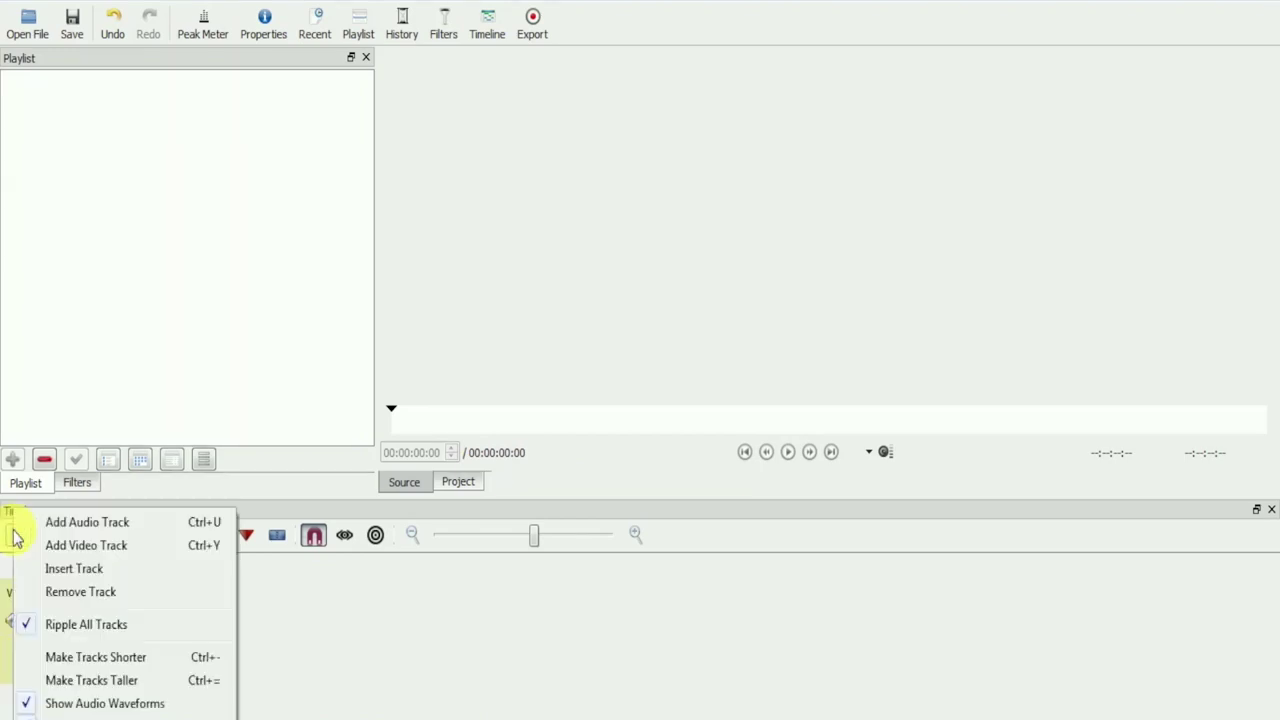
left_click(95, 548)
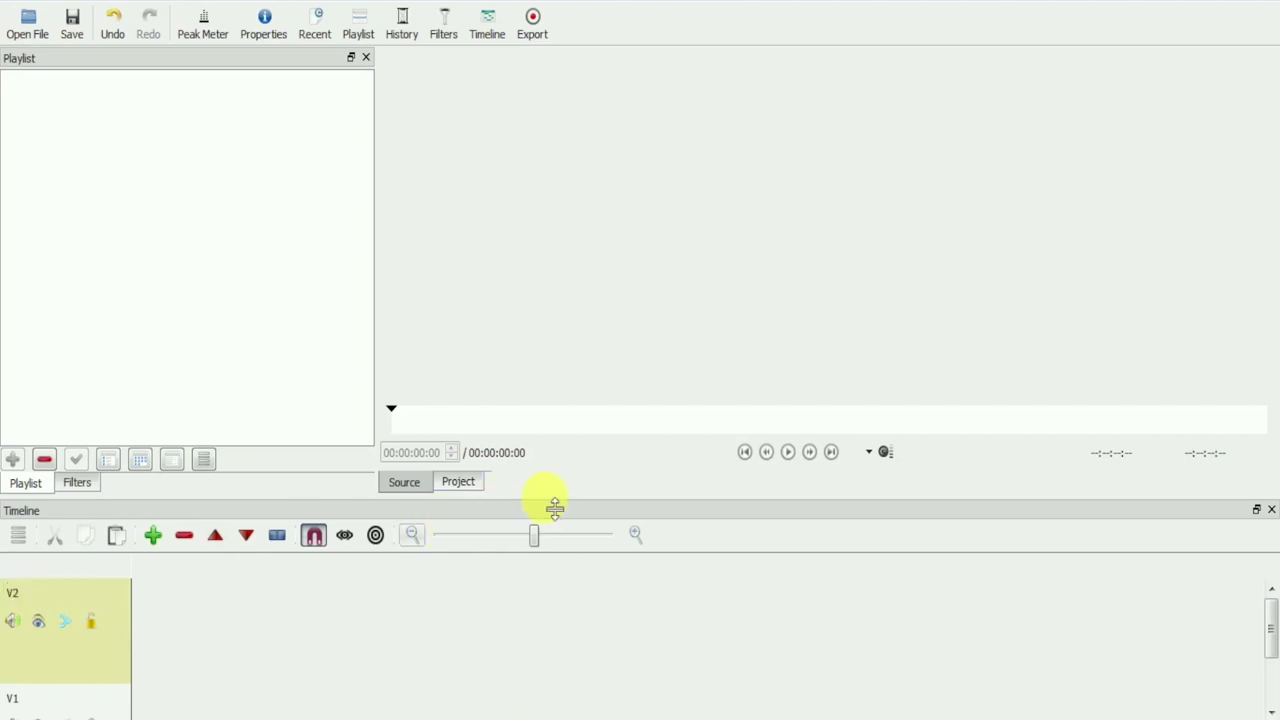
left_click_drag(551, 503, 554, 447)
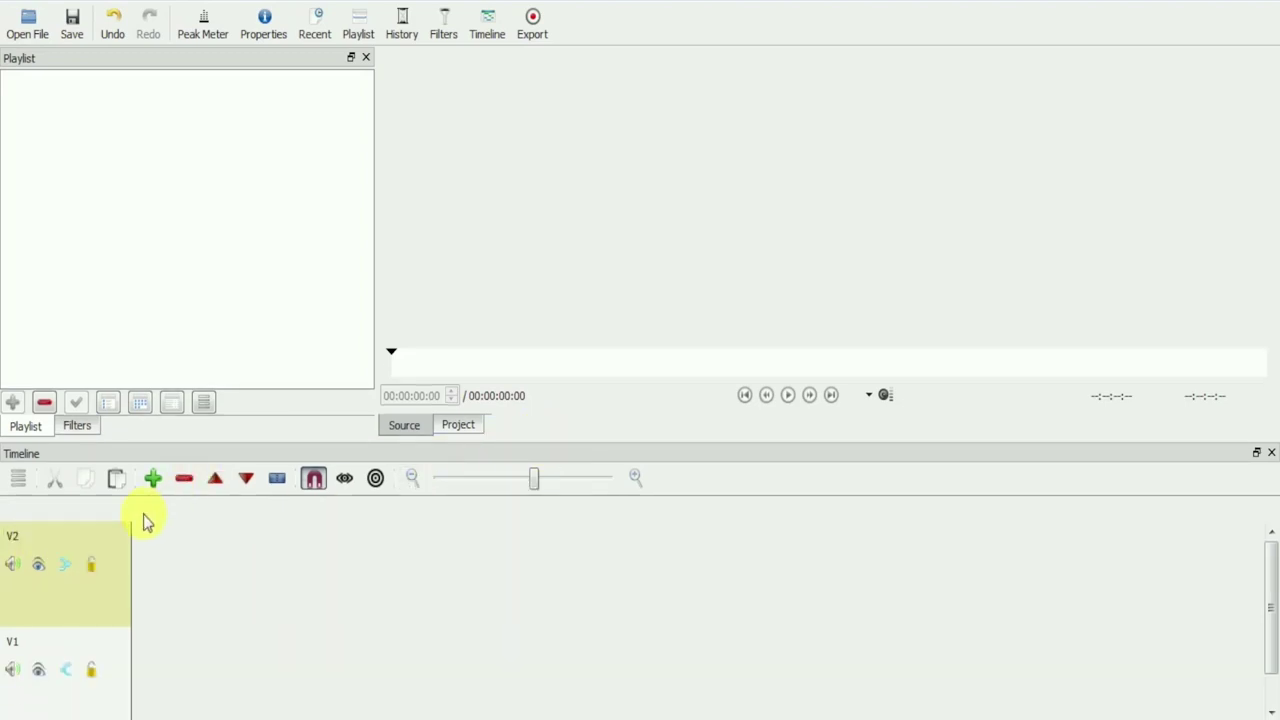
Import MVI_9665.MOV through MVI_9675.MOV together from the folder into the playlist.
left_click(42, 42)
left_click(215, 140)
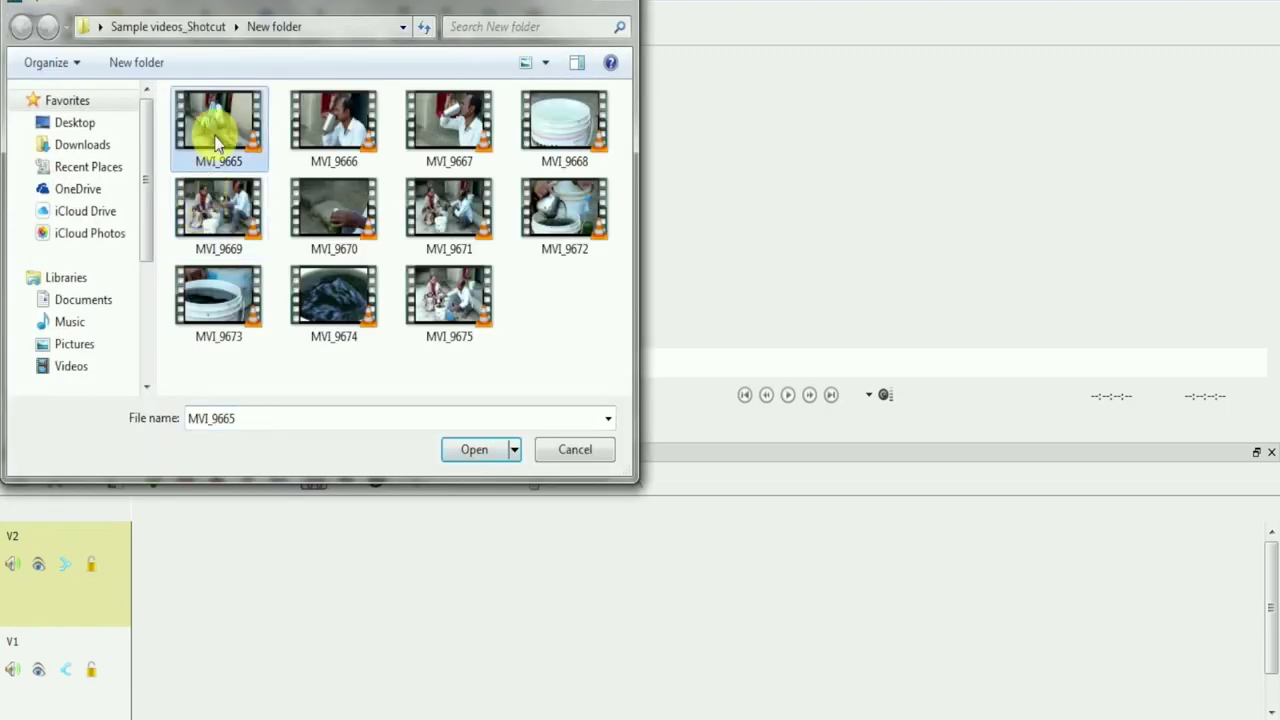
key("ctrl+a")
left_click(471, 449)
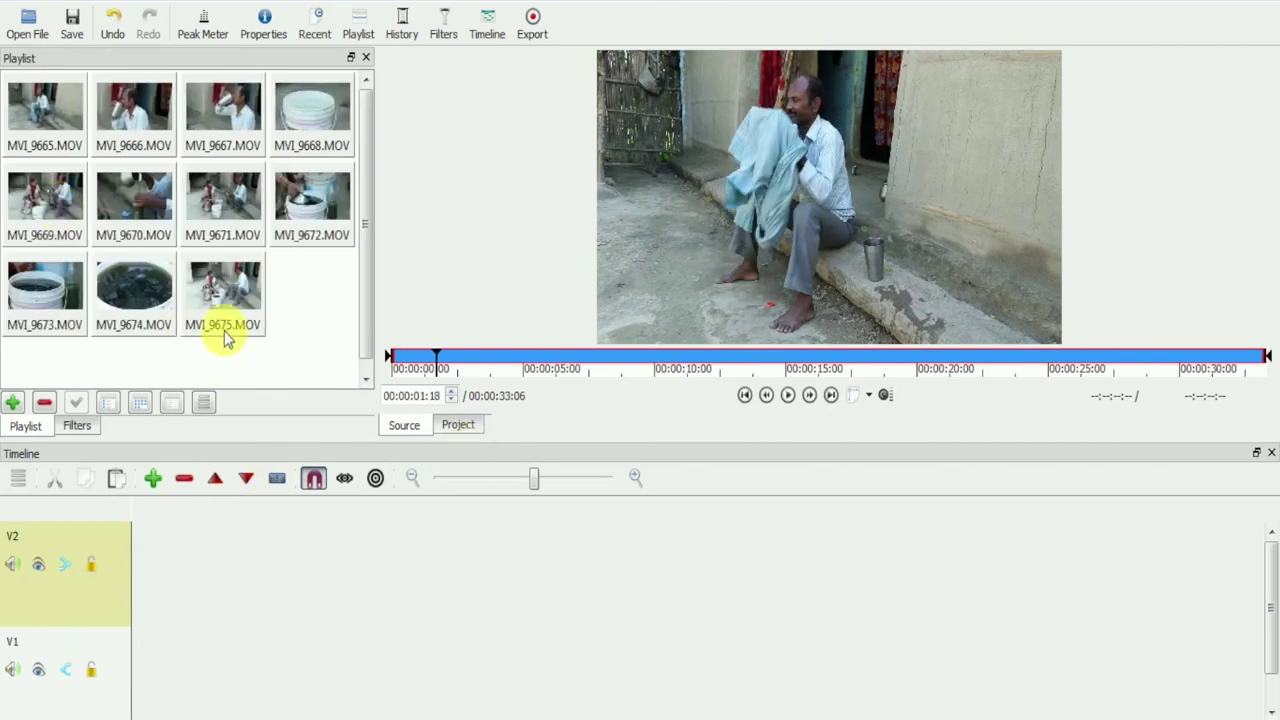
Place MVI_9669 on V1 and MVI_9670 on V2, shifting the V2 clip earlier.
left_click(47, 192)
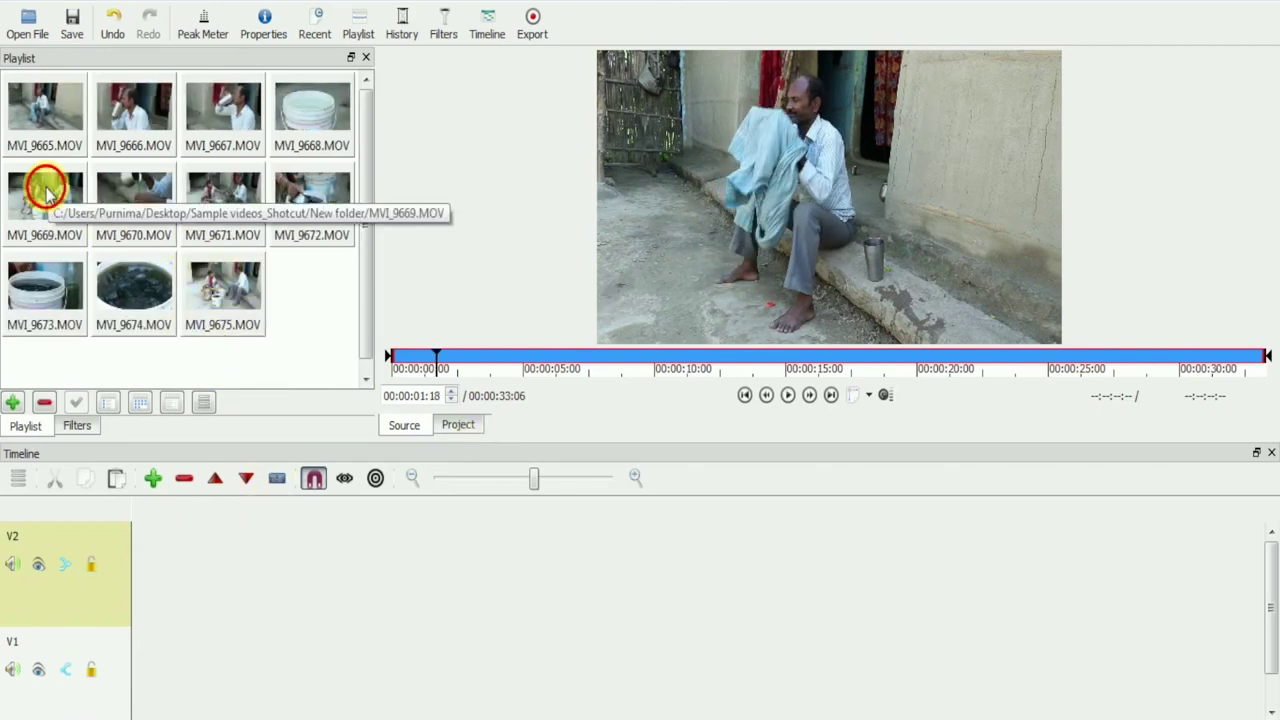
left_click_drag(47, 192, 209, 677)
left_click(375, 660)
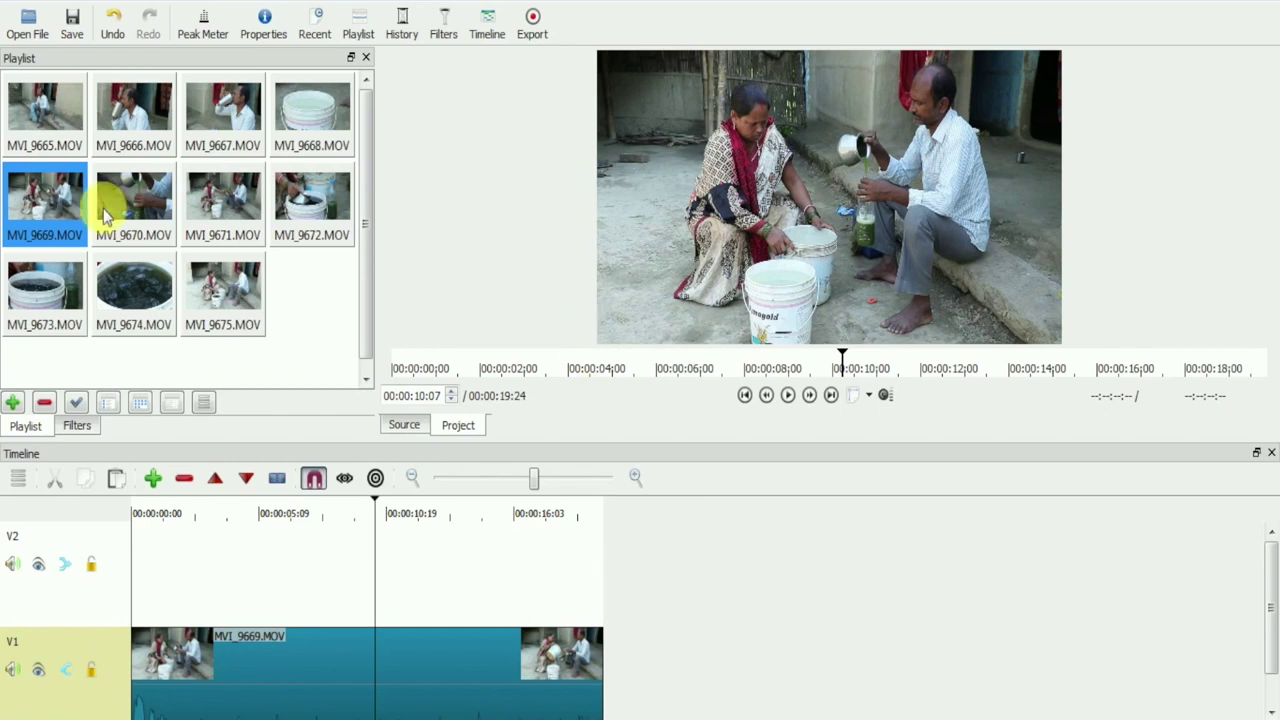
left_click_drag(155, 197, 309, 583)
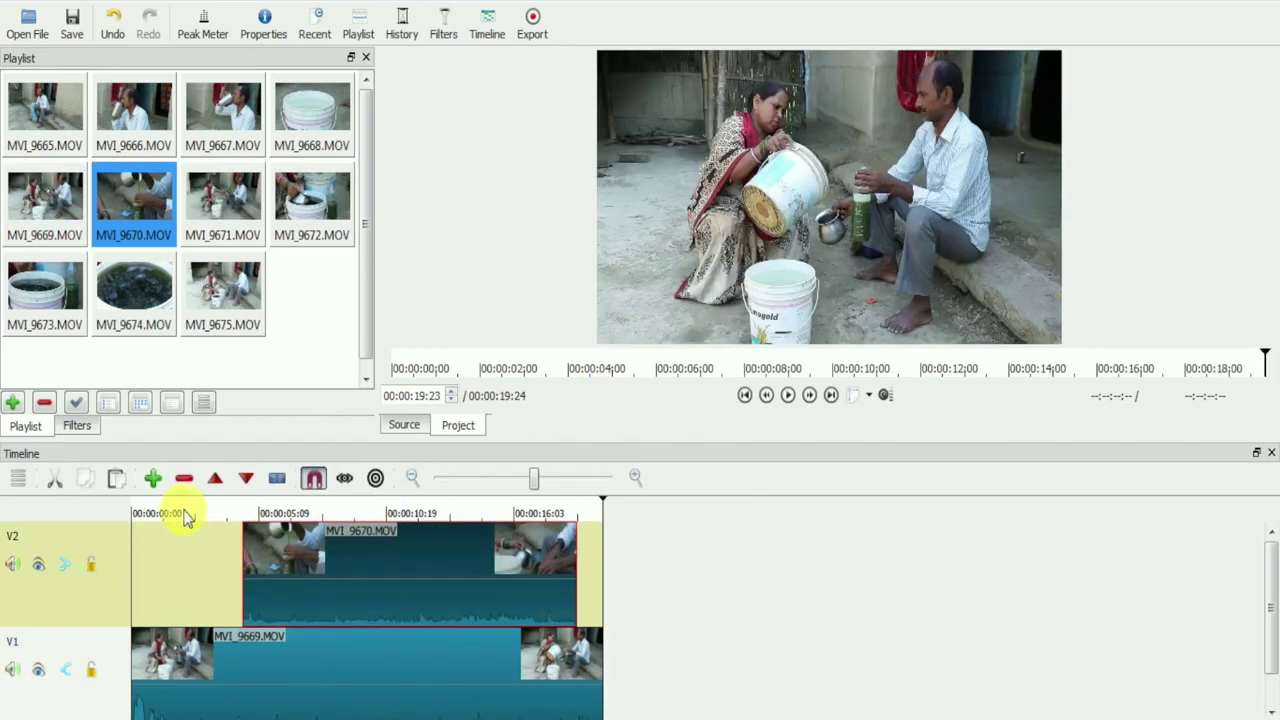
left_click_drag(389, 594, 348, 600)
Trim the V2 MVI_9670 clip to a short piece, previewing playback before and after.
left_click(140, 512)
key("space")
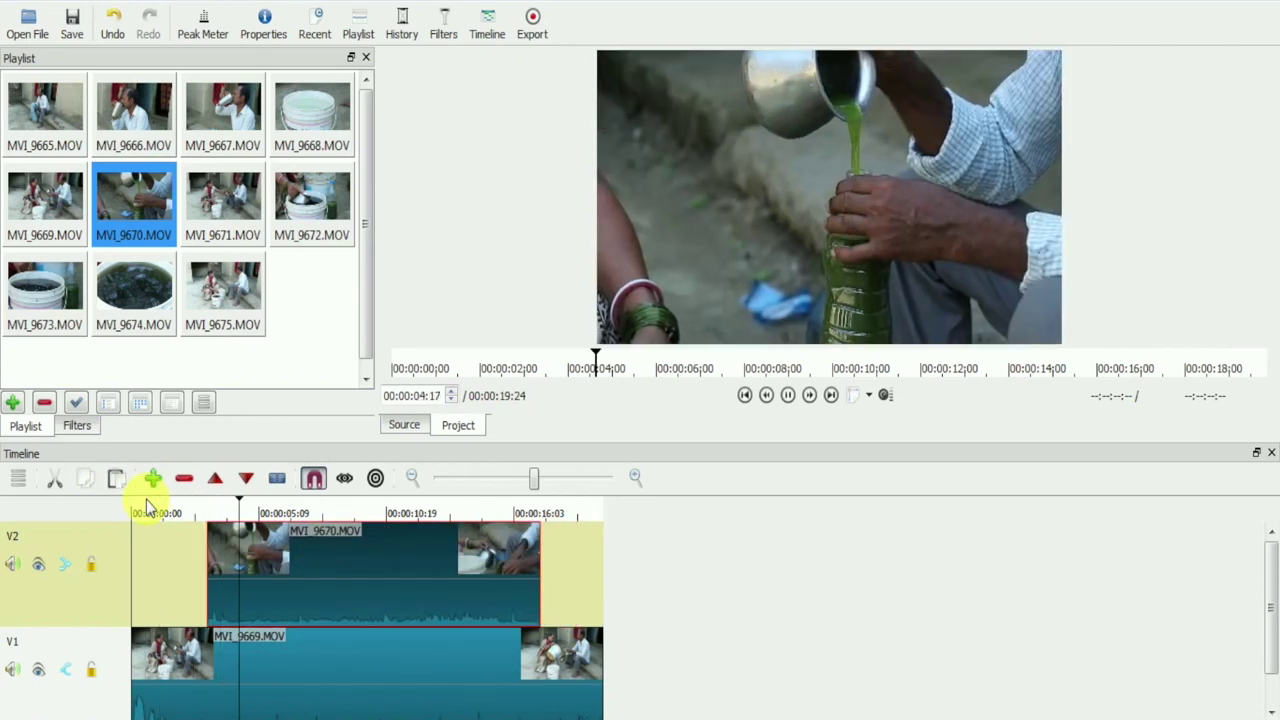
key("space")
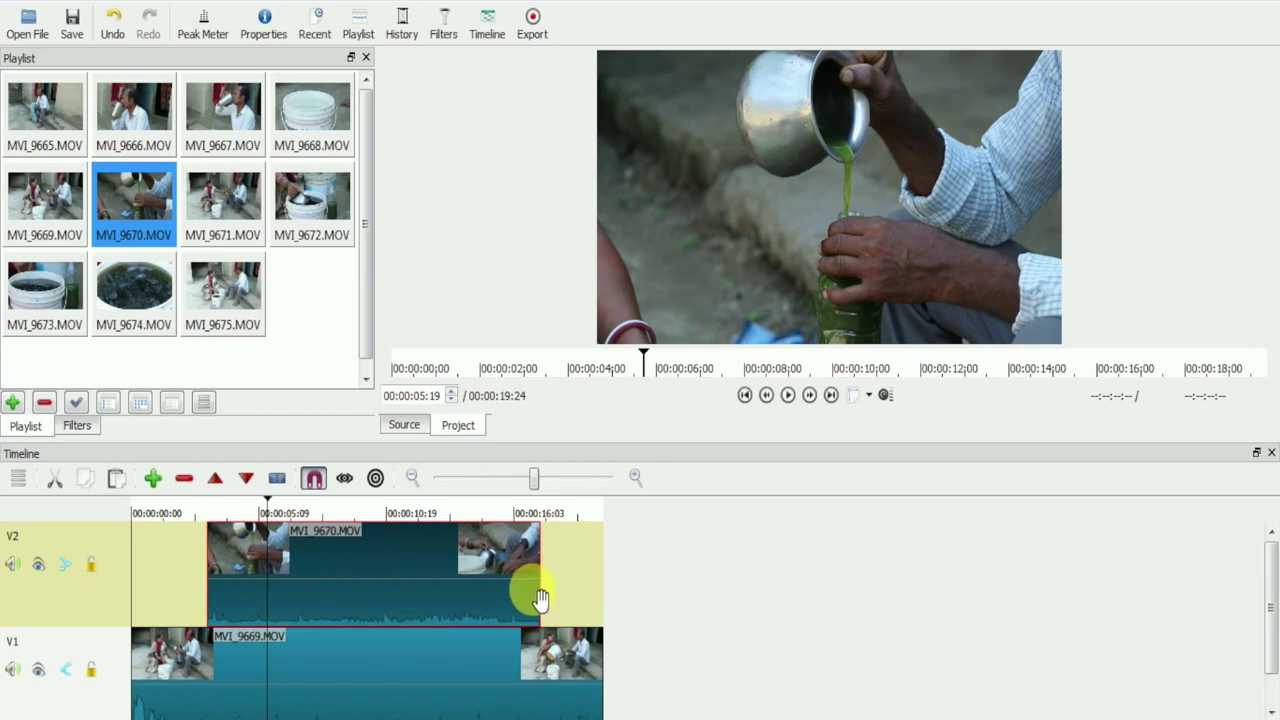
key("Right")
left_click_drag(543, 598, 284, 605)
key("space")
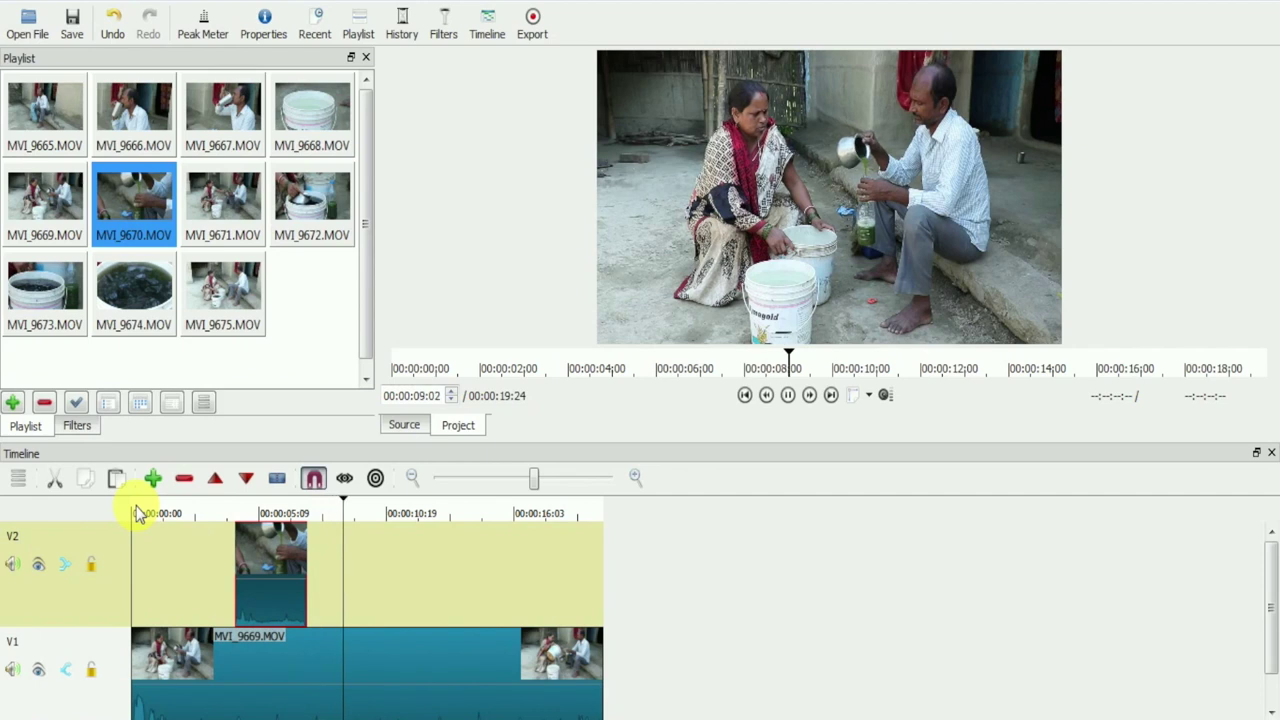
key("space")
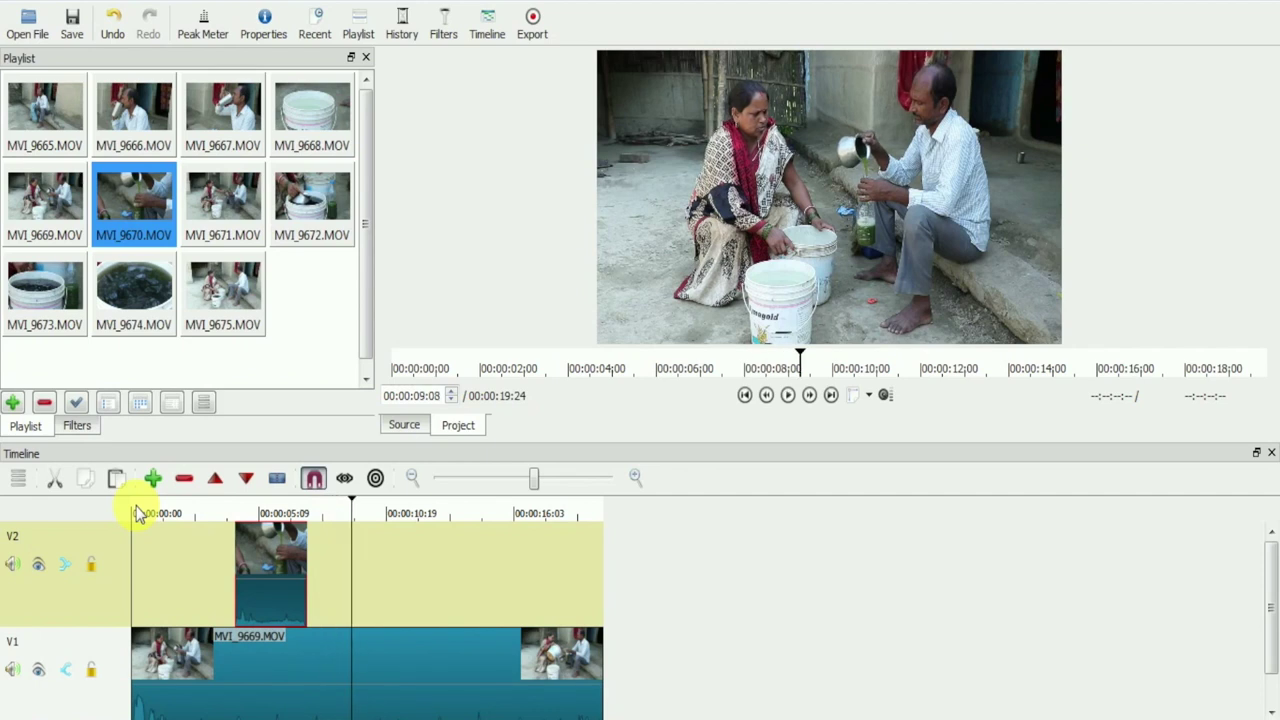
Slide the last V1 clip left to close the gap before it.
key("Page_Down")
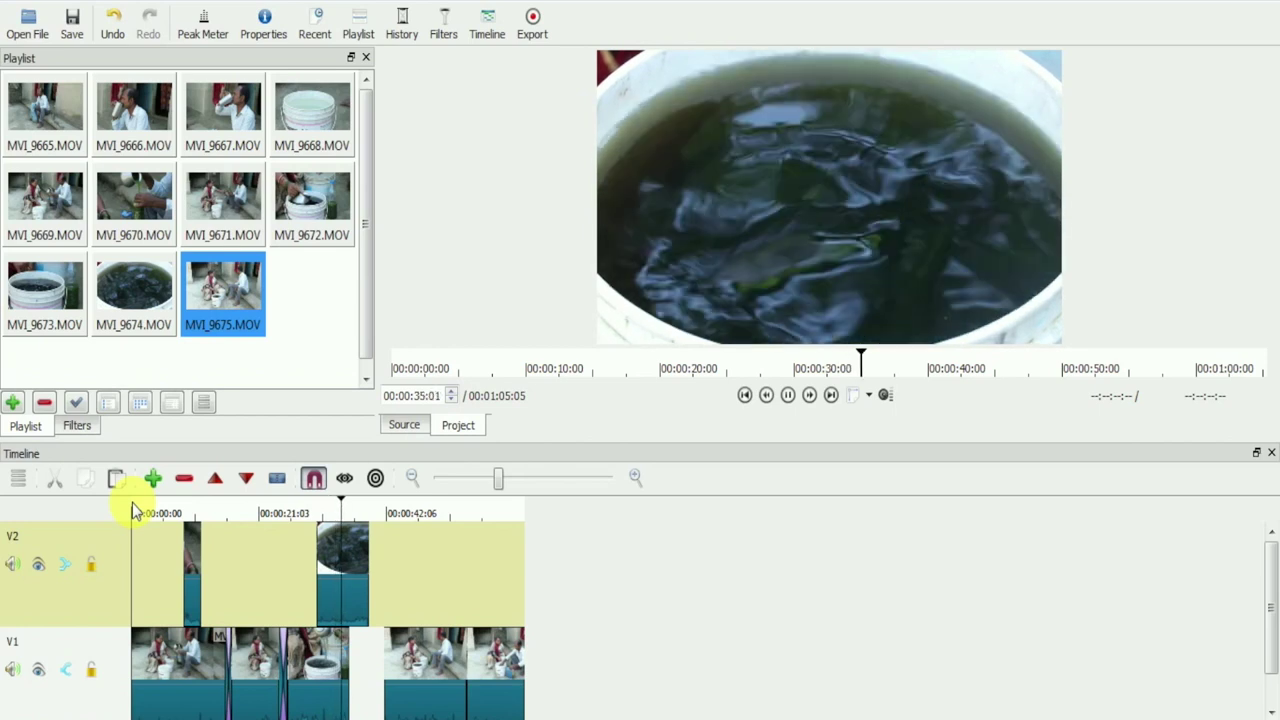
key("space")
left_click(522, 679)
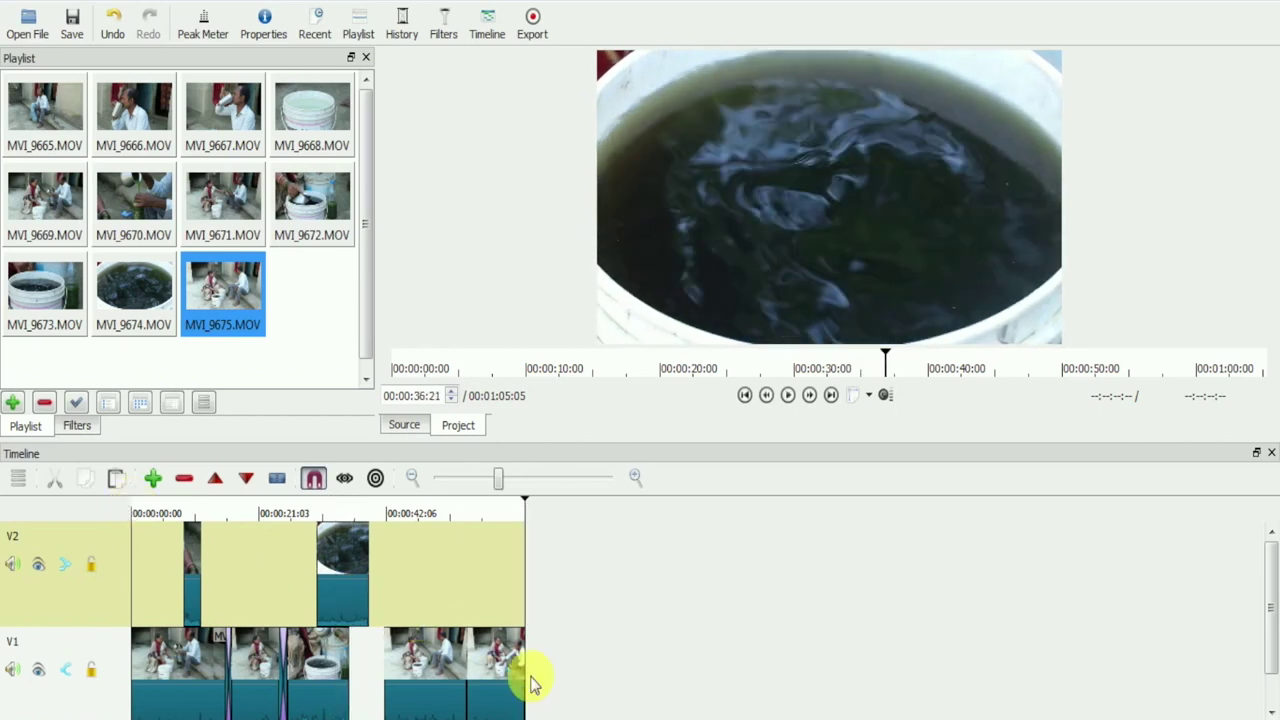
left_click_drag(420, 671, 406, 676)
left_click_drag(510, 672, 492, 674)
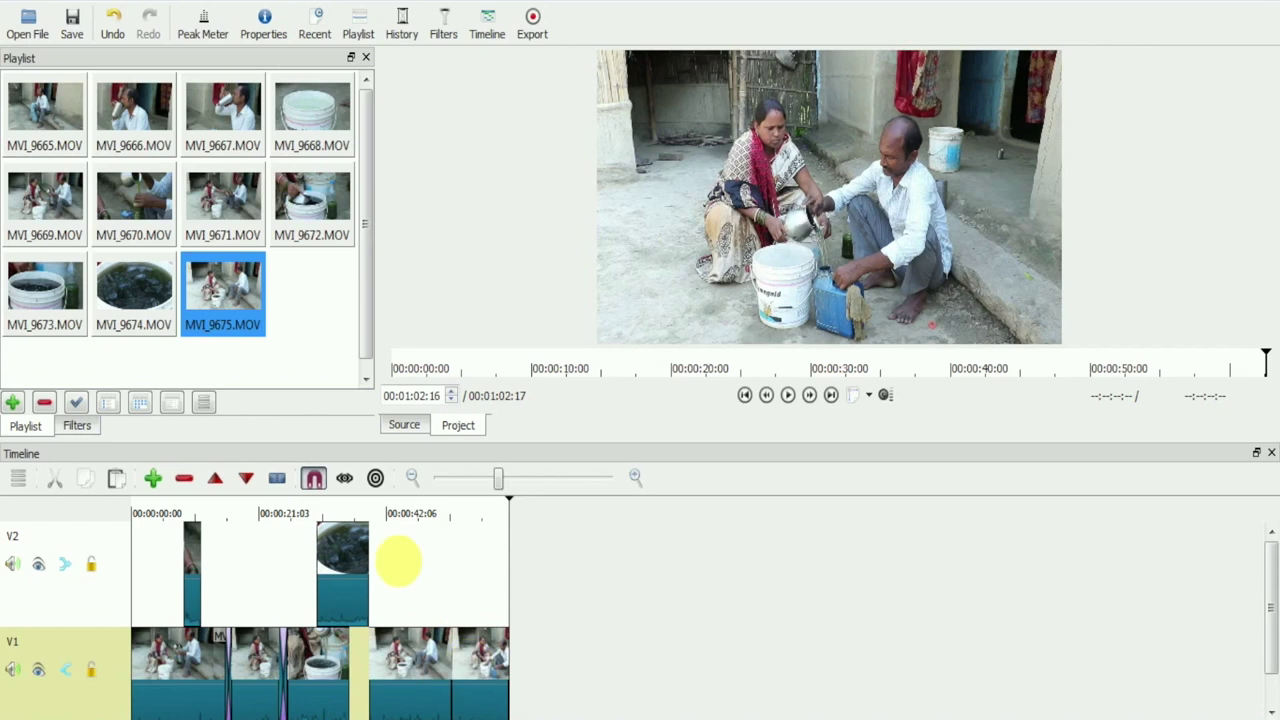
Play the timeline from about 36 seconds to check the 00:01:02:17 result.
left_click(355, 517)
key("space")
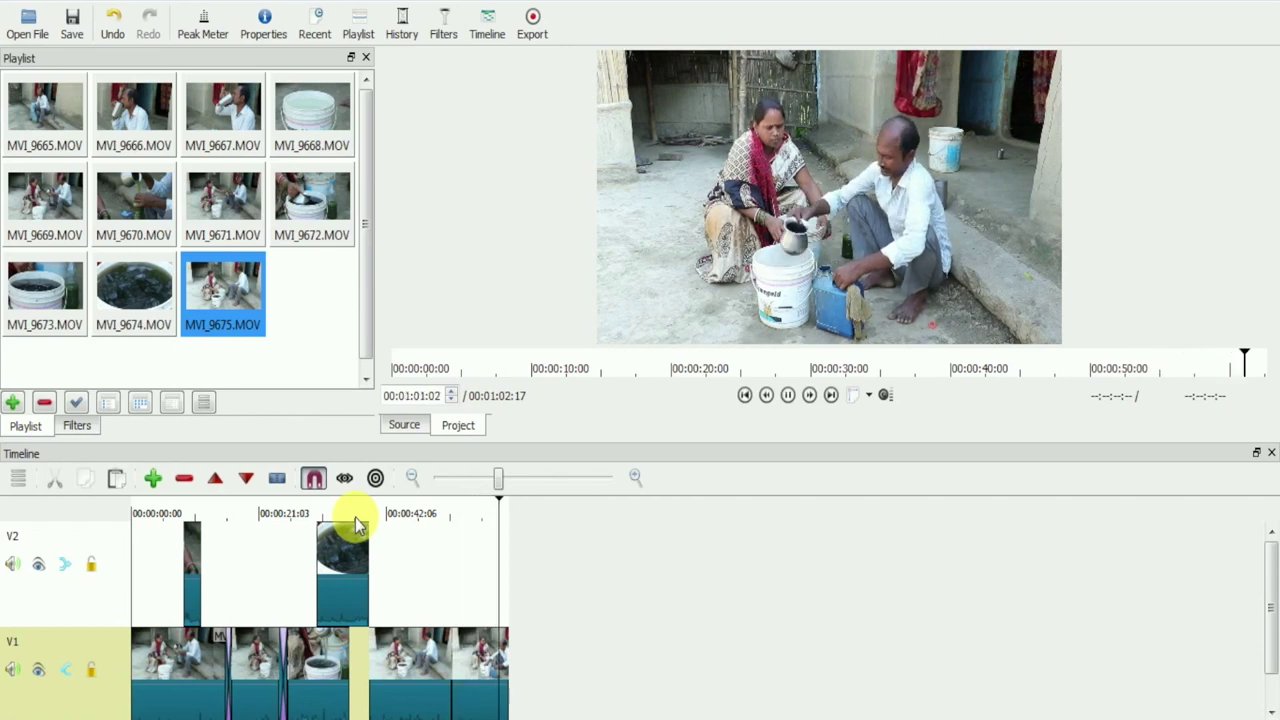
key("space")
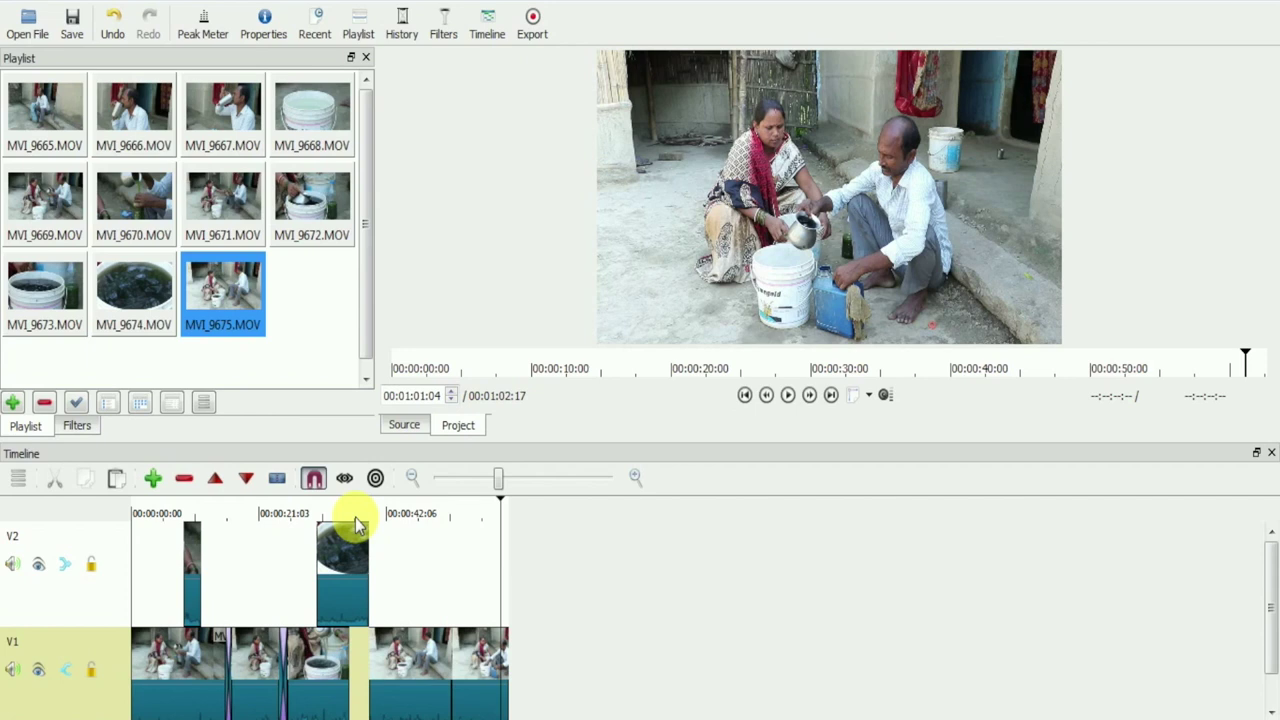
Make all tracks shorter and enlarge the timeline area upward.
right_click(40, 594)
left_click(86, 657)
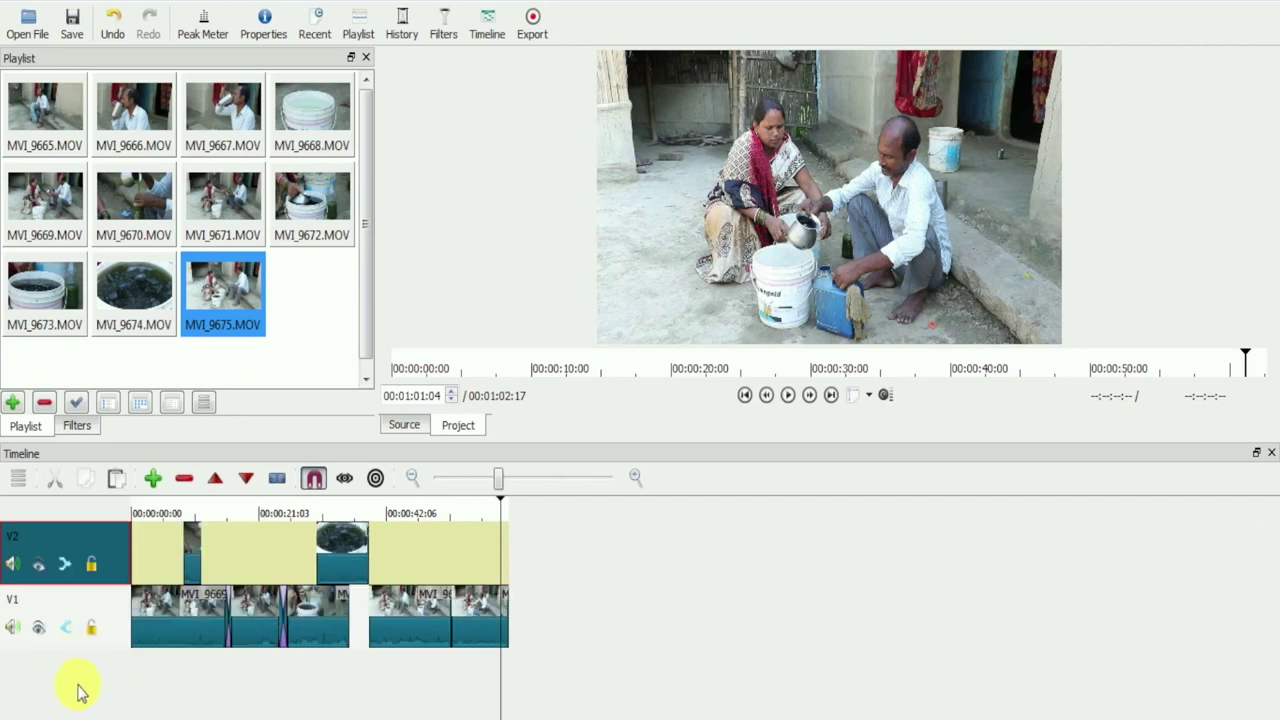
left_click_drag(568, 450, 566, 392)
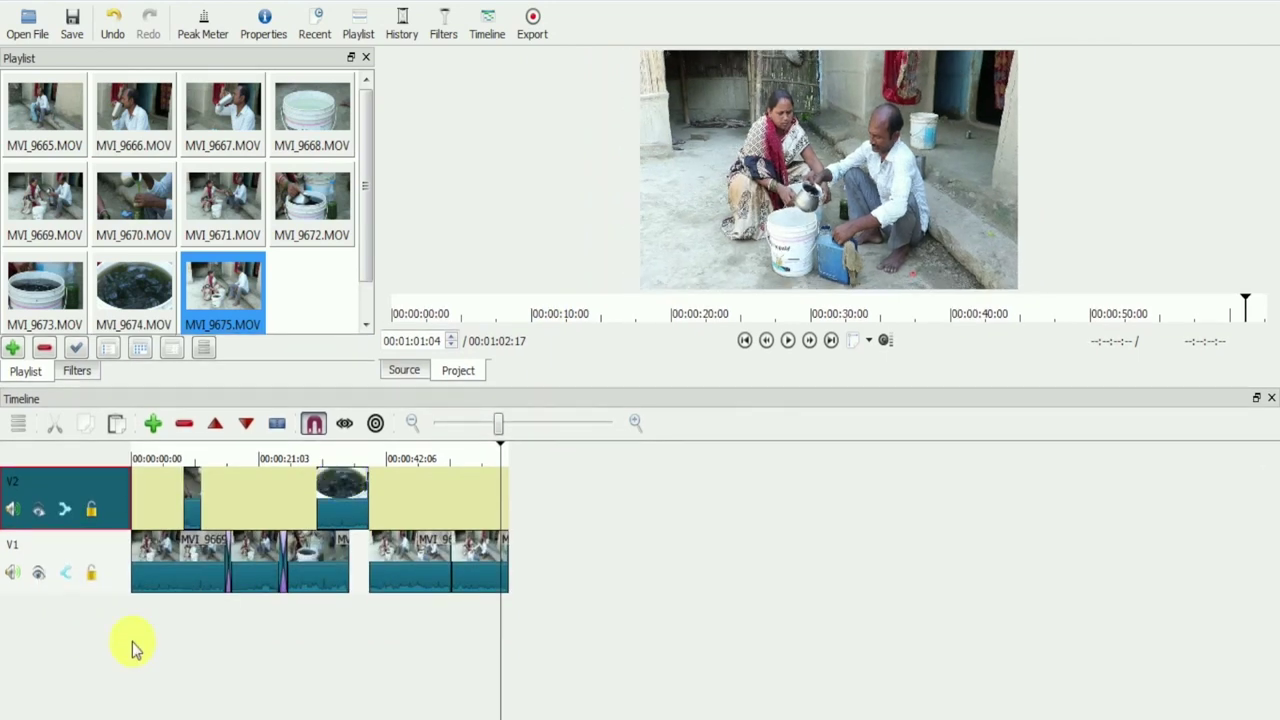
Add audio tracks A1 and A2 below the video tracks.
right_click(35, 650)
left_click(94, 518)
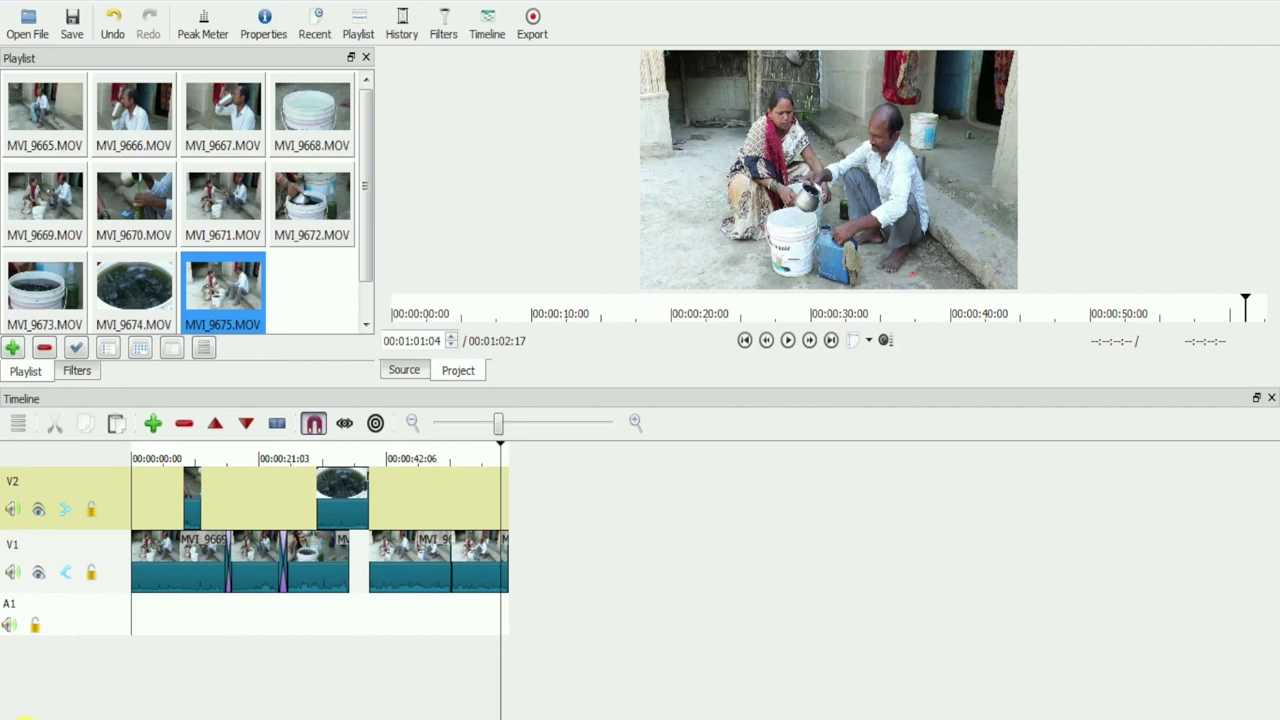
right_click(62, 692)
left_click(106, 522)
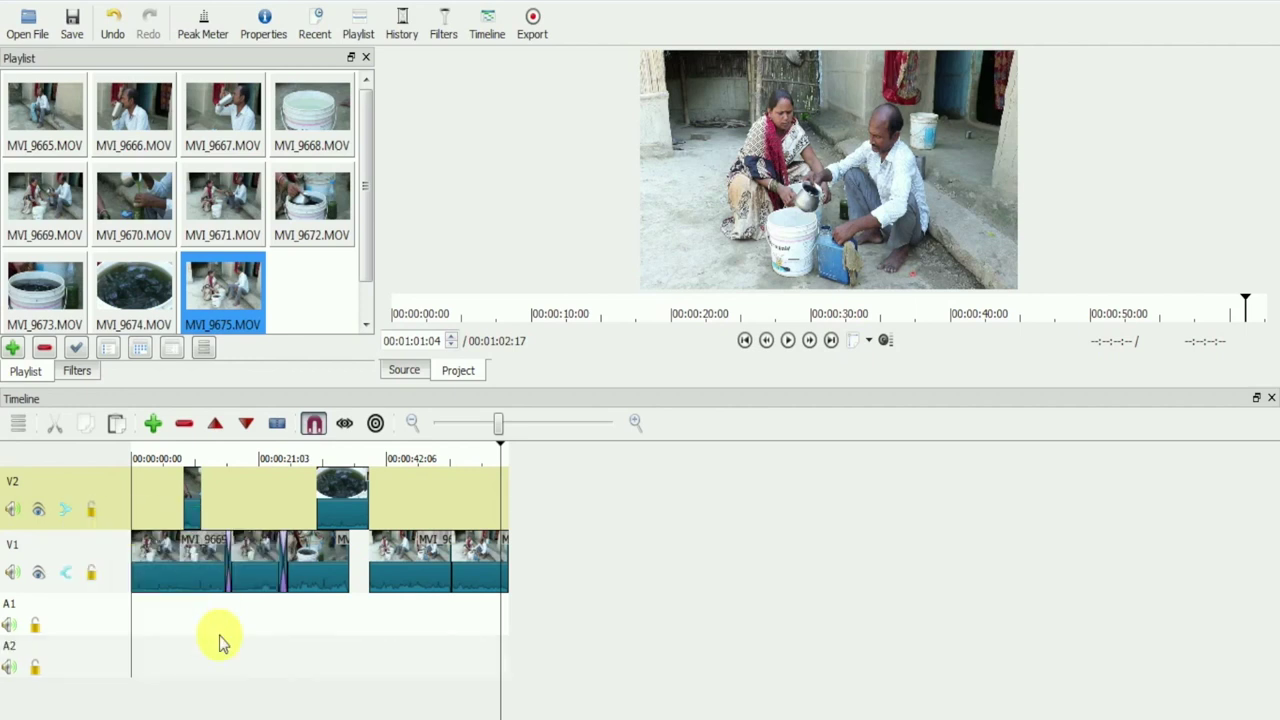
left_click_drag(221, 643, 348, 578)
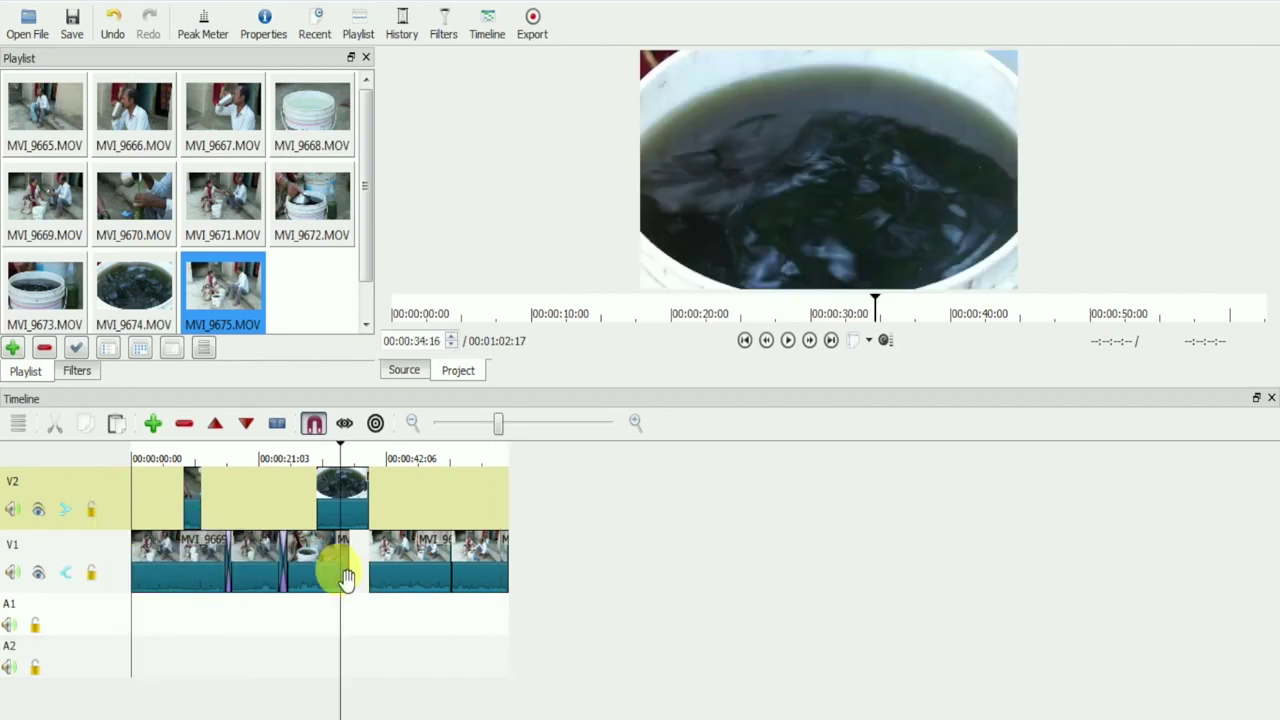
left_click(333, 586)
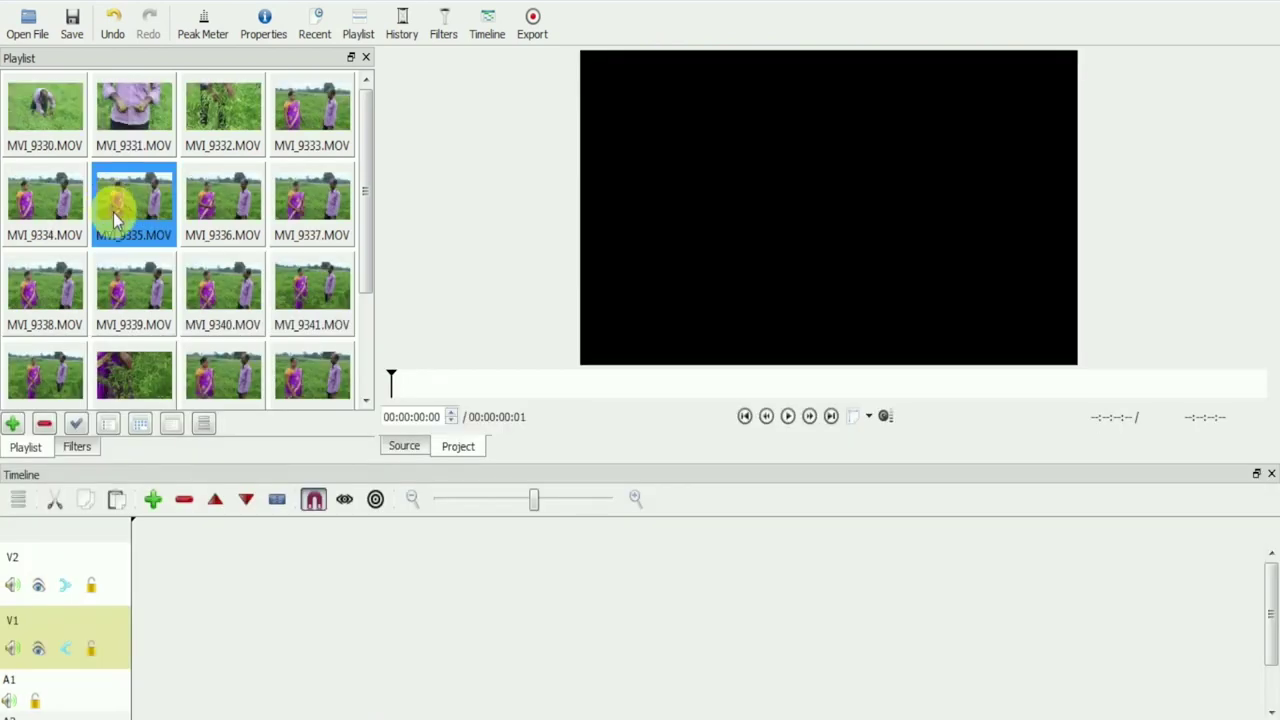
Put MVI_9335.MOV at the start of V1, preview it, and heighten the timeline.
left_click_drag(113, 214, 200, 648)
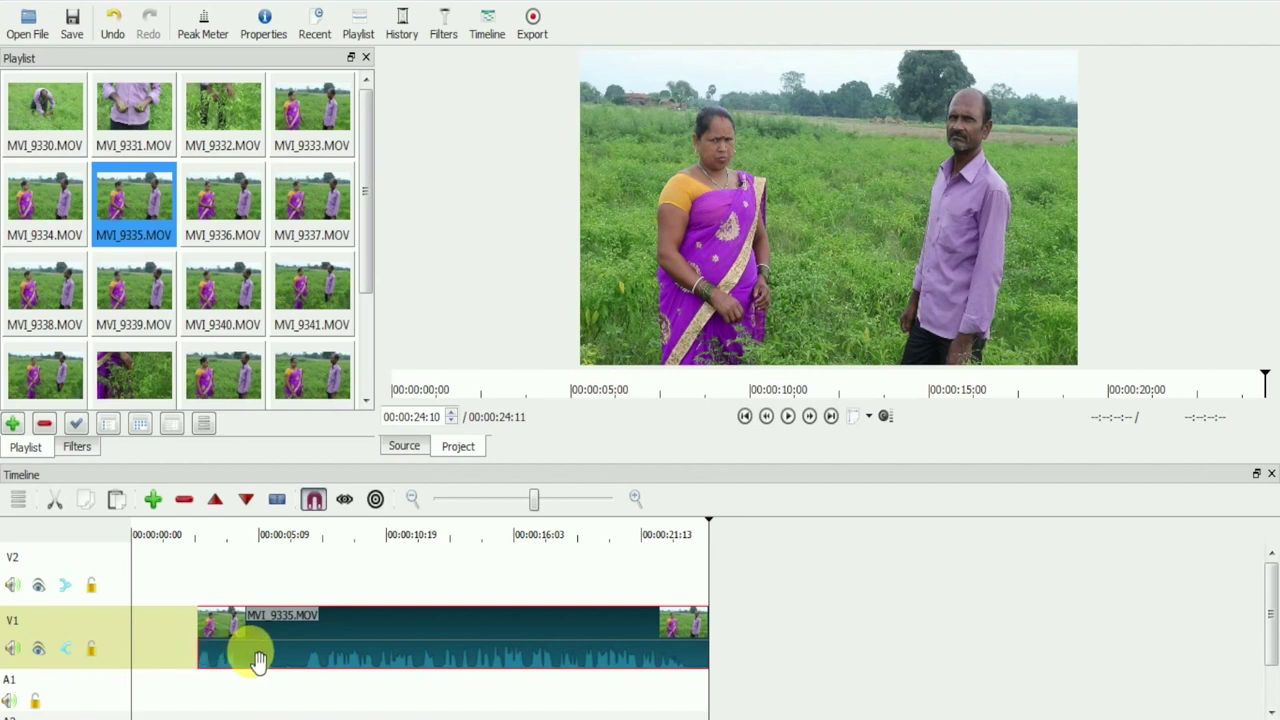
left_click_drag(257, 655, 163, 651)
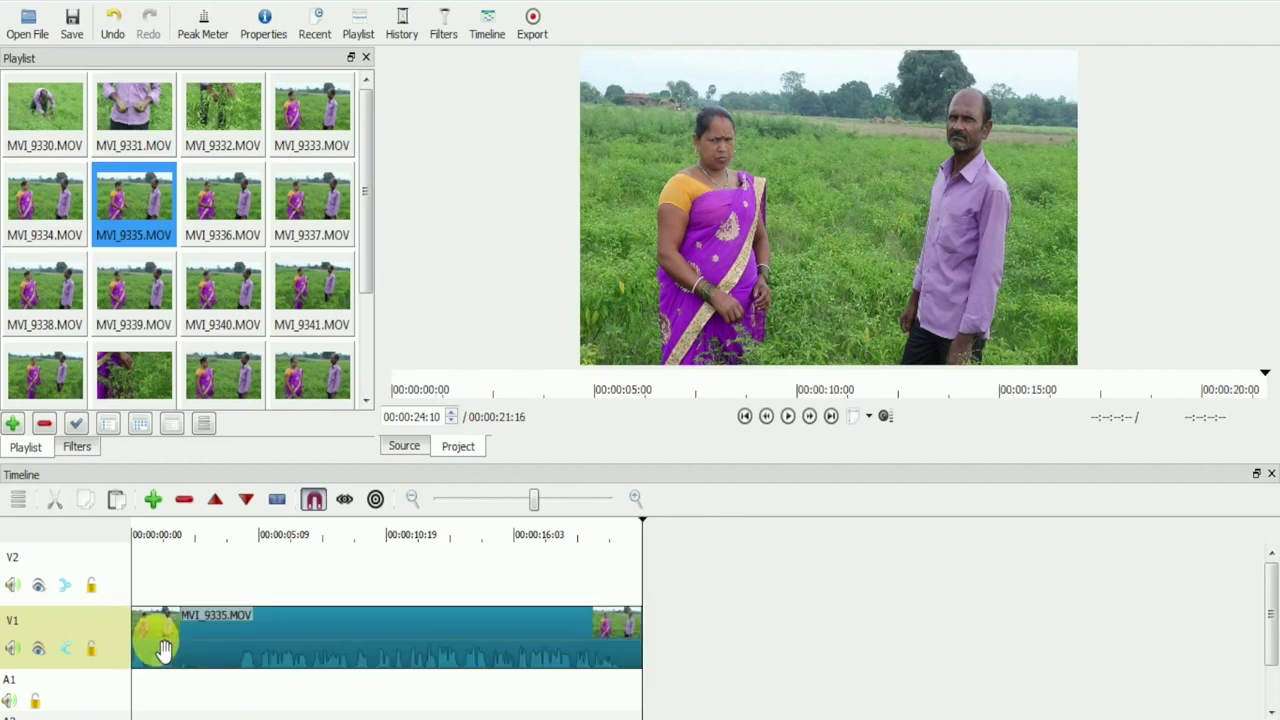
left_click(139, 535)
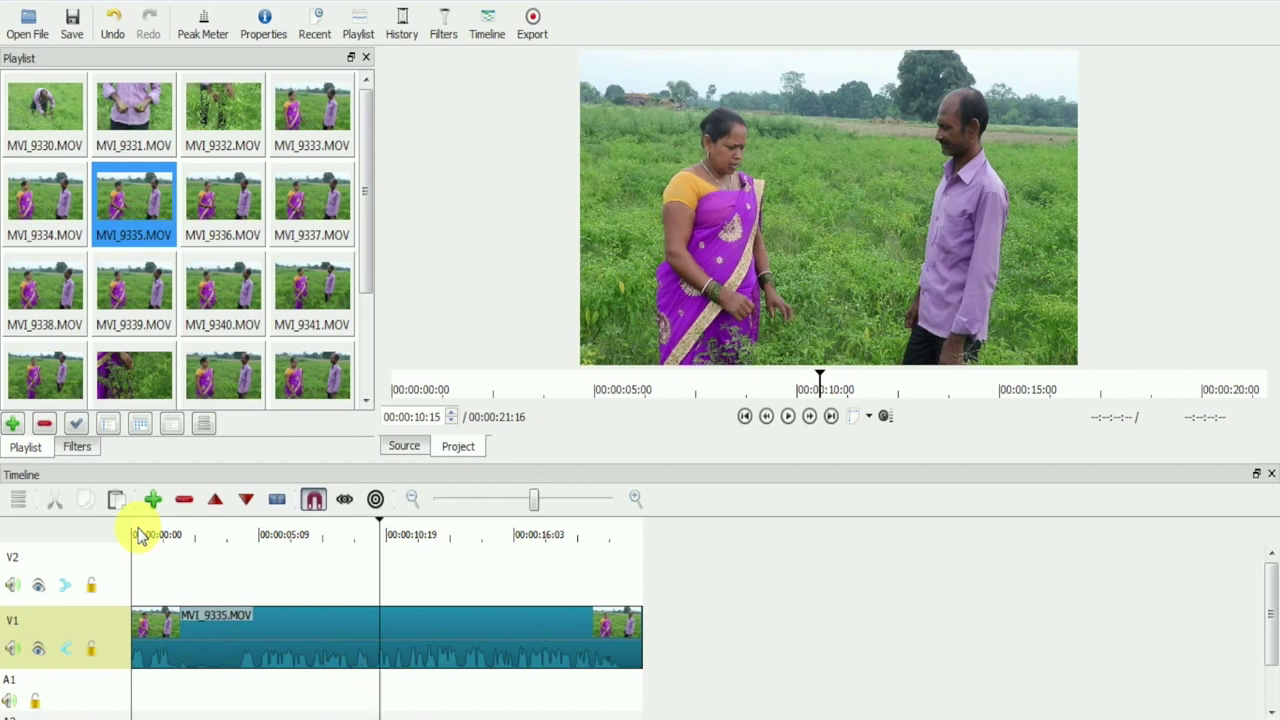
key("space")
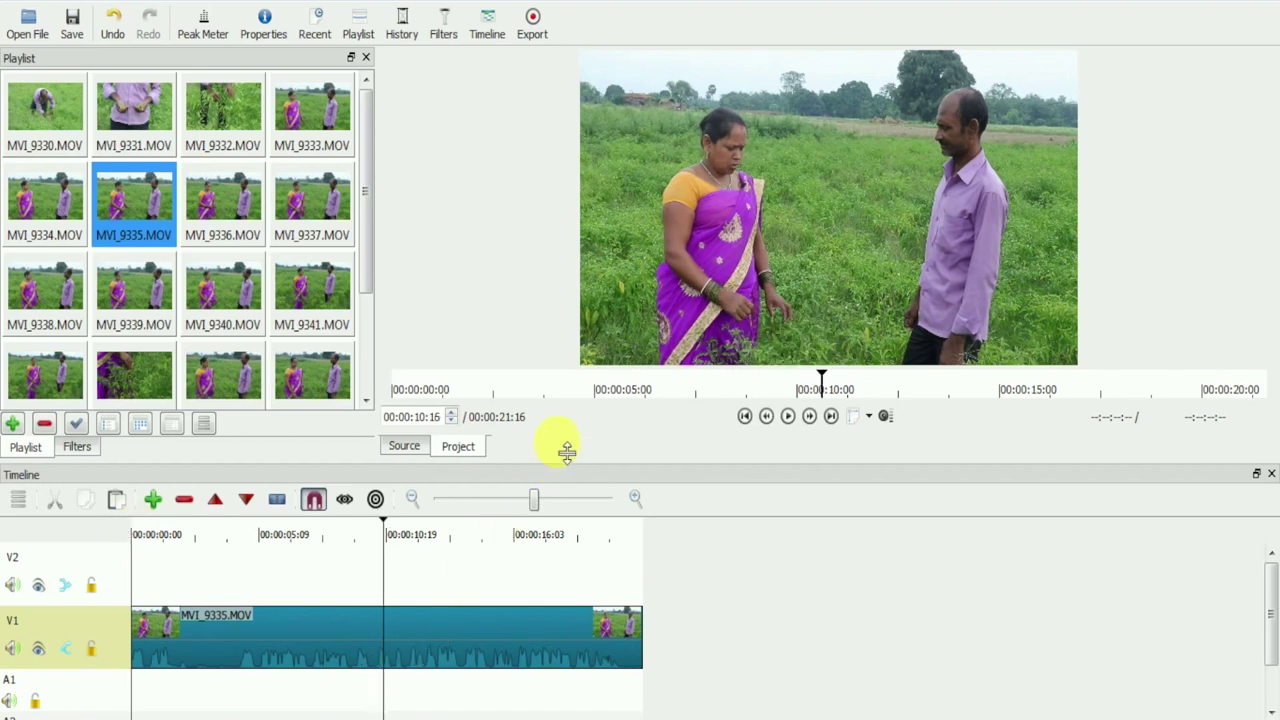
left_click_drag(566, 452, 571, 397)
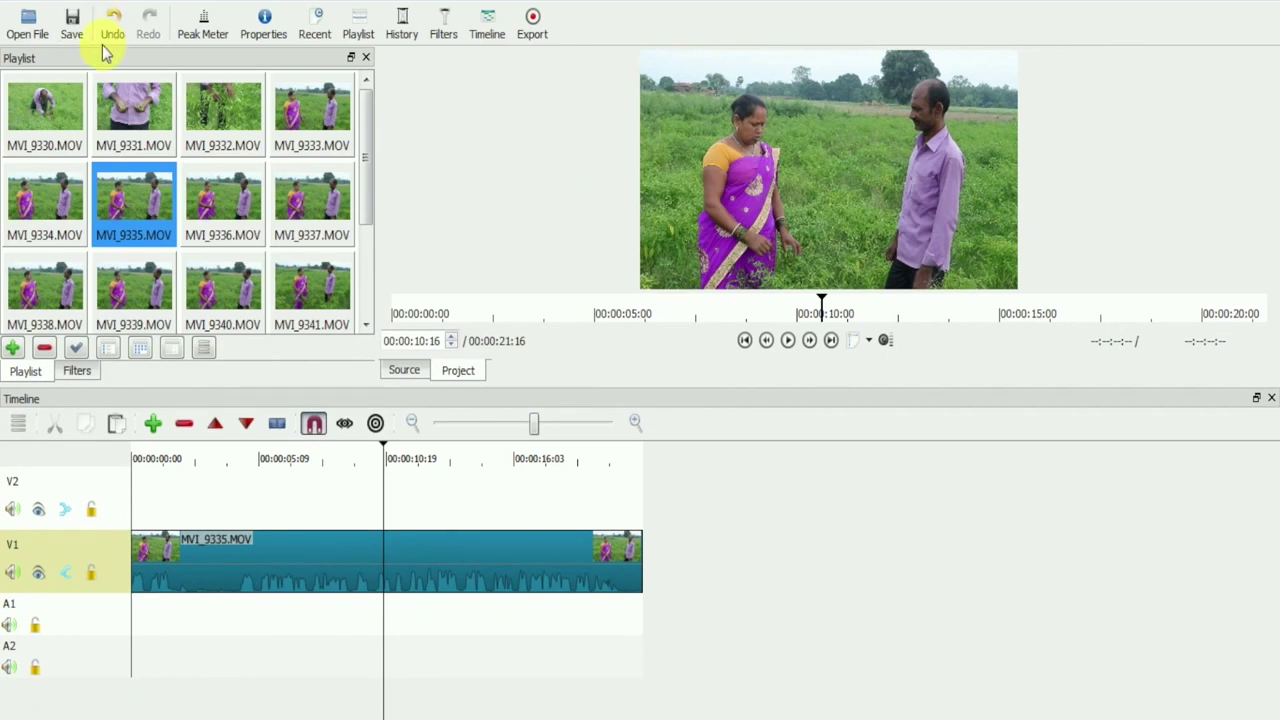
Open bensound-india.mp3 from the Sample videos_Shotcut folder and add it to the playlist.
left_click(28, 20)
left_click(171, 25)
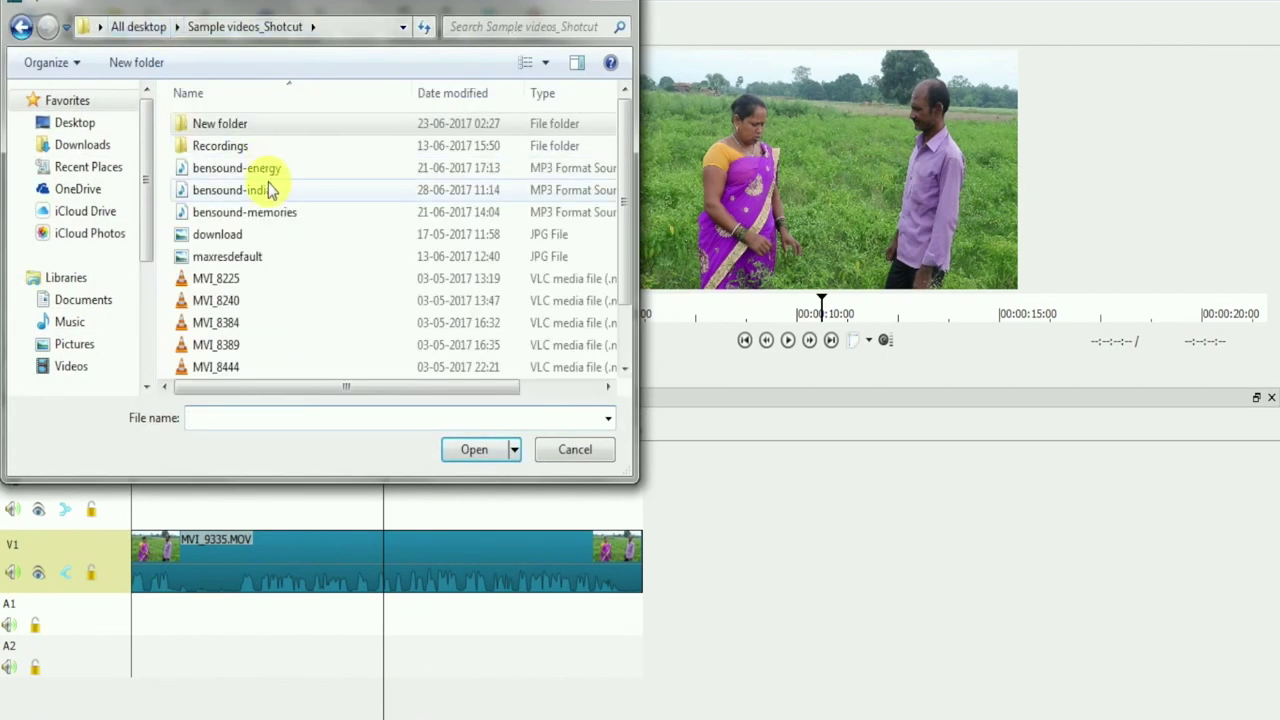
double_click(268, 190)
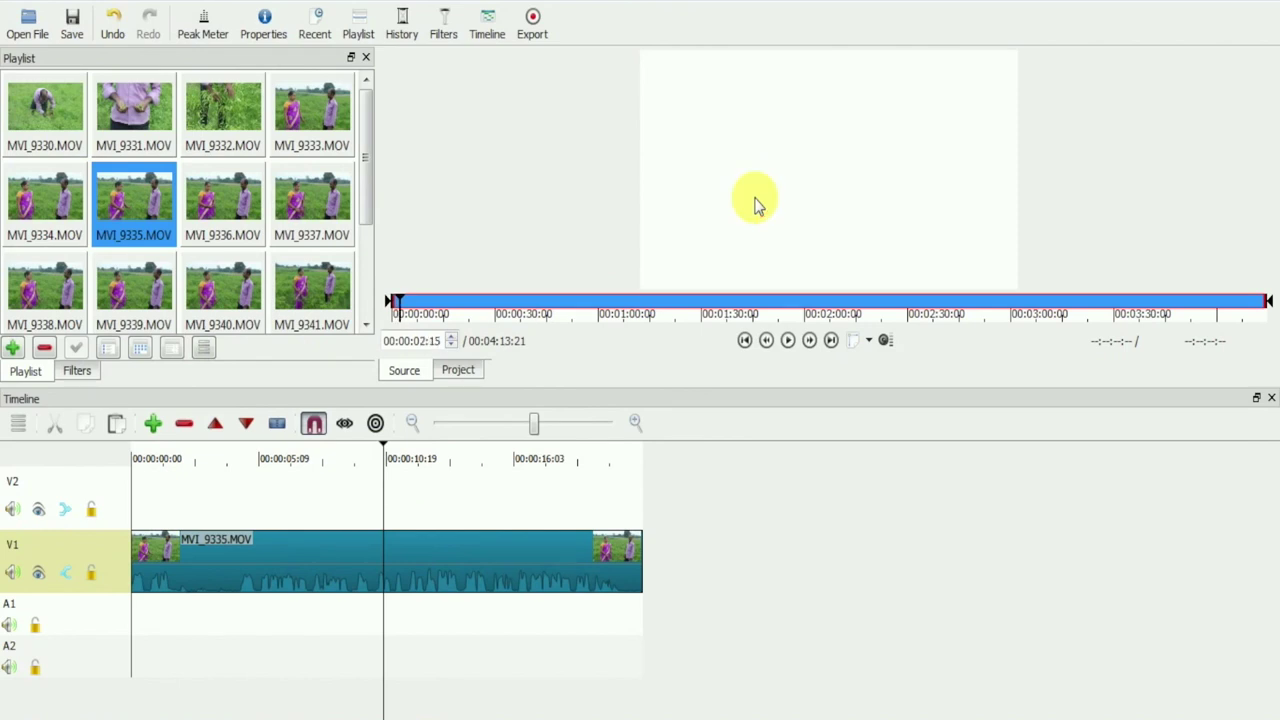
left_click_drag(755, 203, 148, 330)
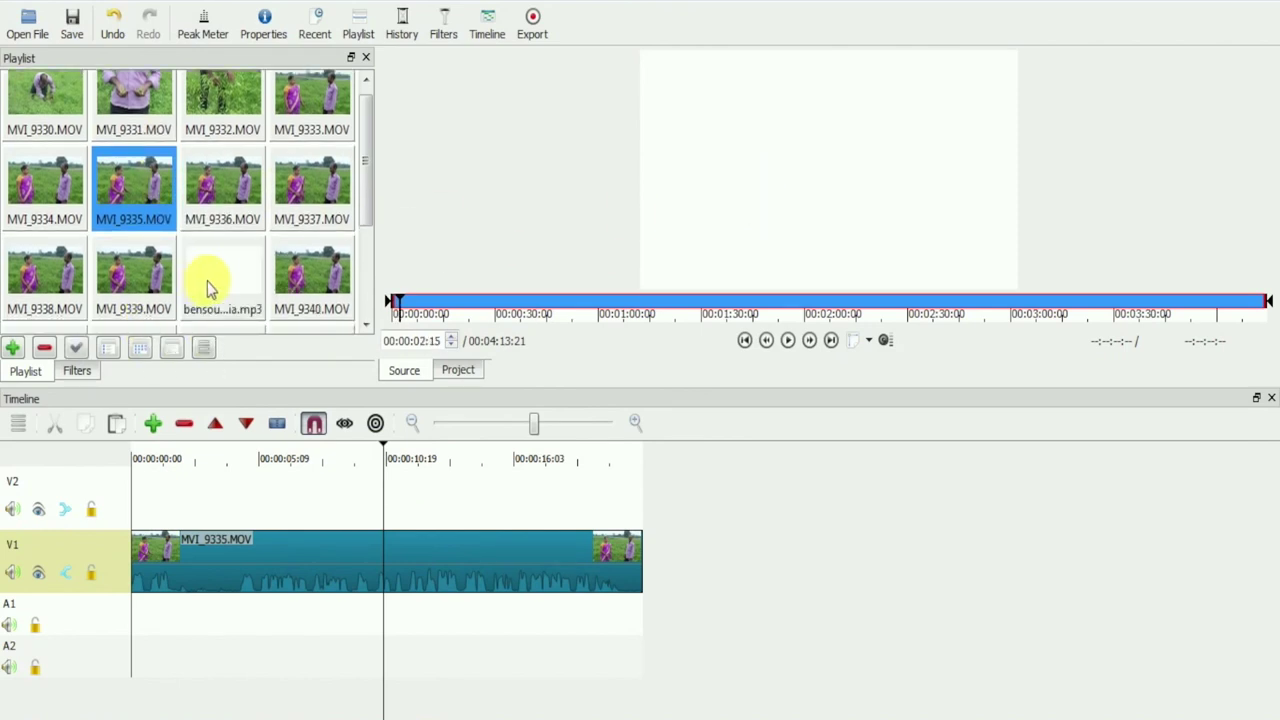
Place the bensound-india.mp3 music on A1, aligned to the timeline start.
left_click_drag(207, 281, 189, 634)
left_click_drag(486, 428, 471, 422)
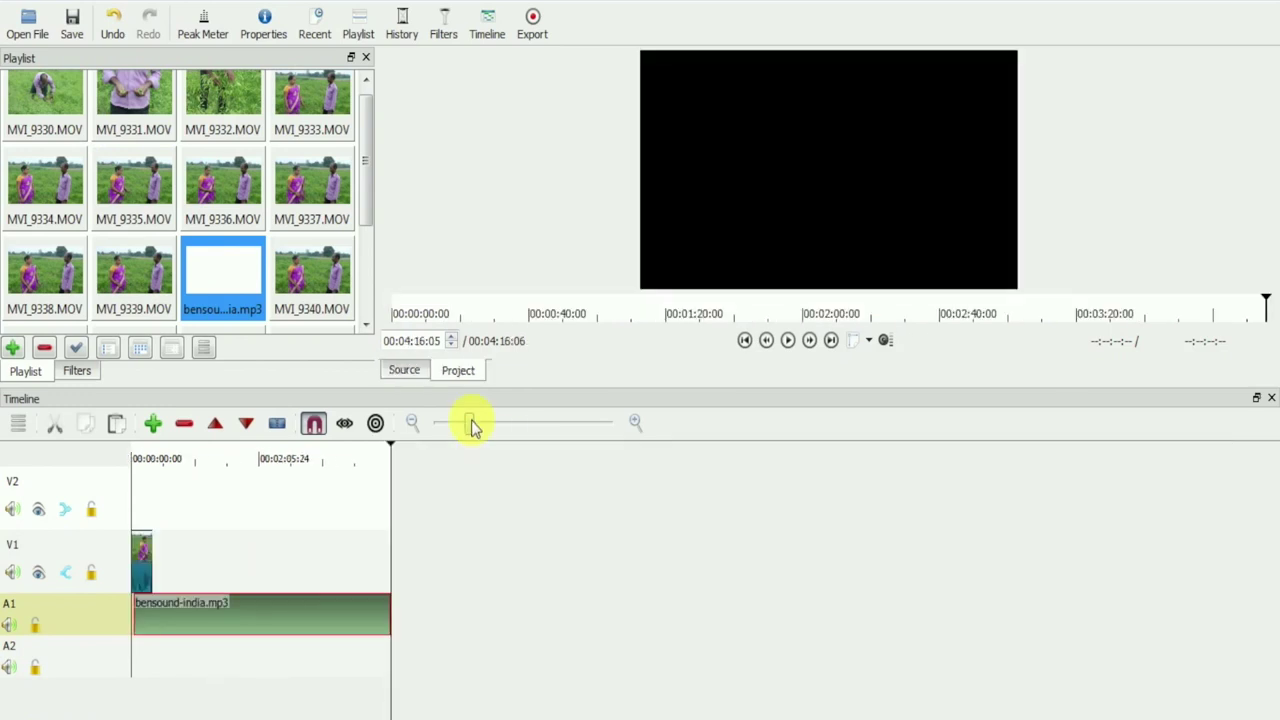
left_click(149, 457)
left_click_drag(150, 457, 132, 457)
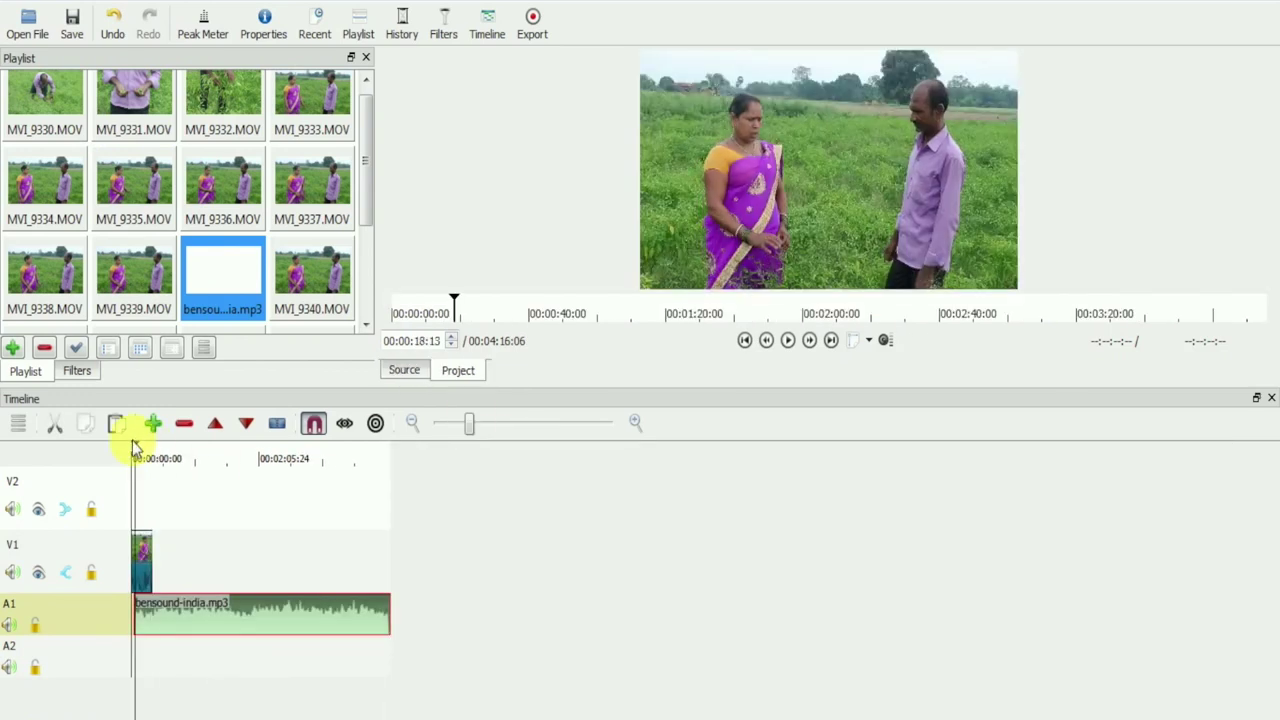
left_click(505, 427)
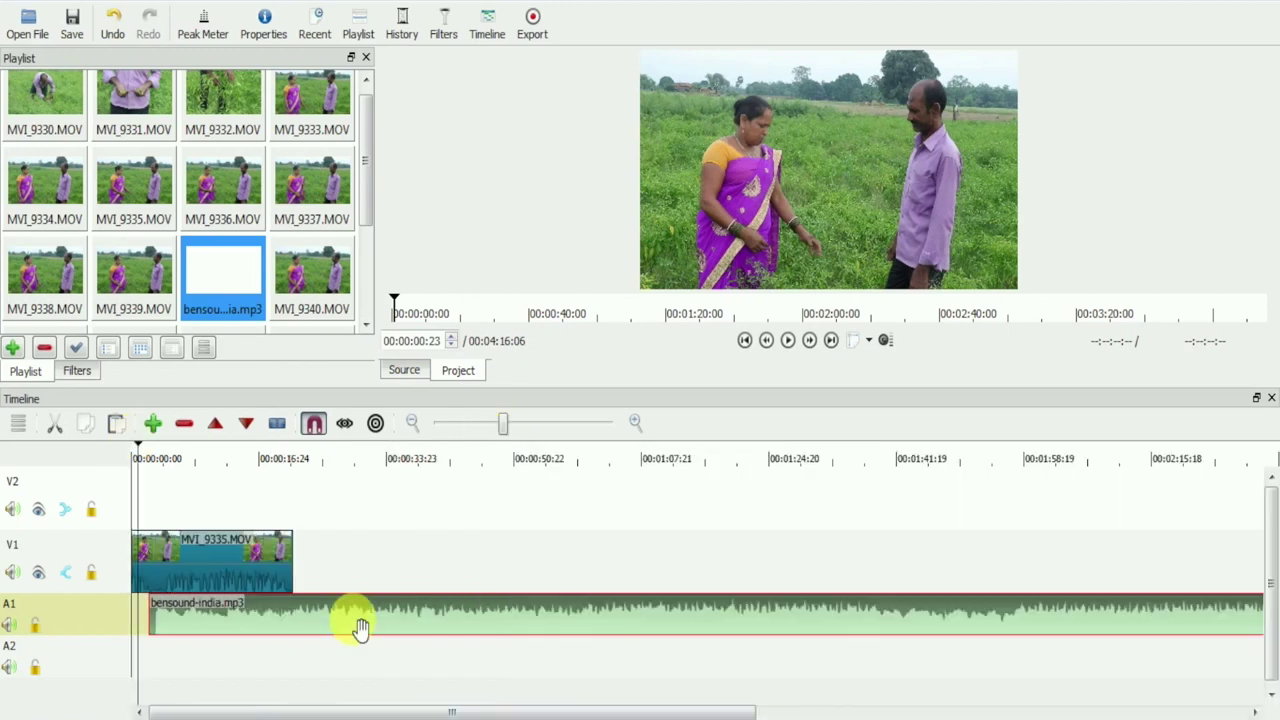
left_click_drag(357, 628, 312, 628)
left_click_drag(138, 448, 116, 430)
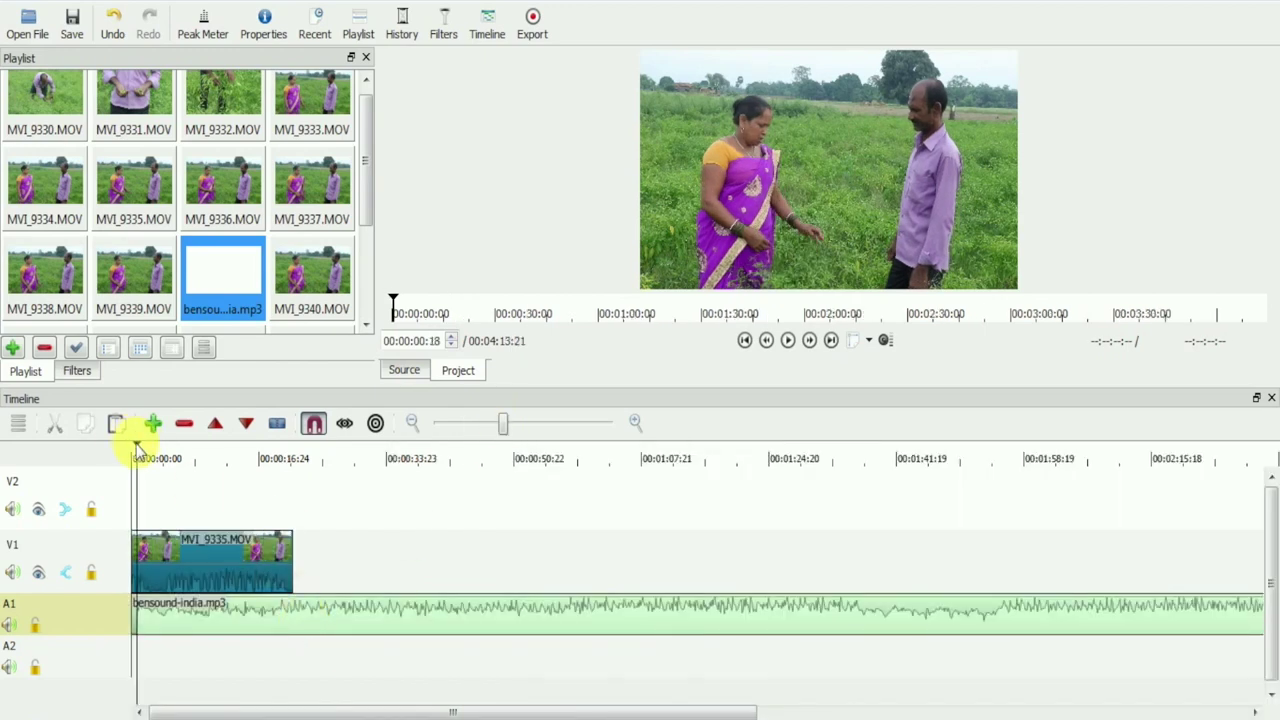
Preview the mix, then move MVI_9335.MOV a few seconds later on V1.
key("space")
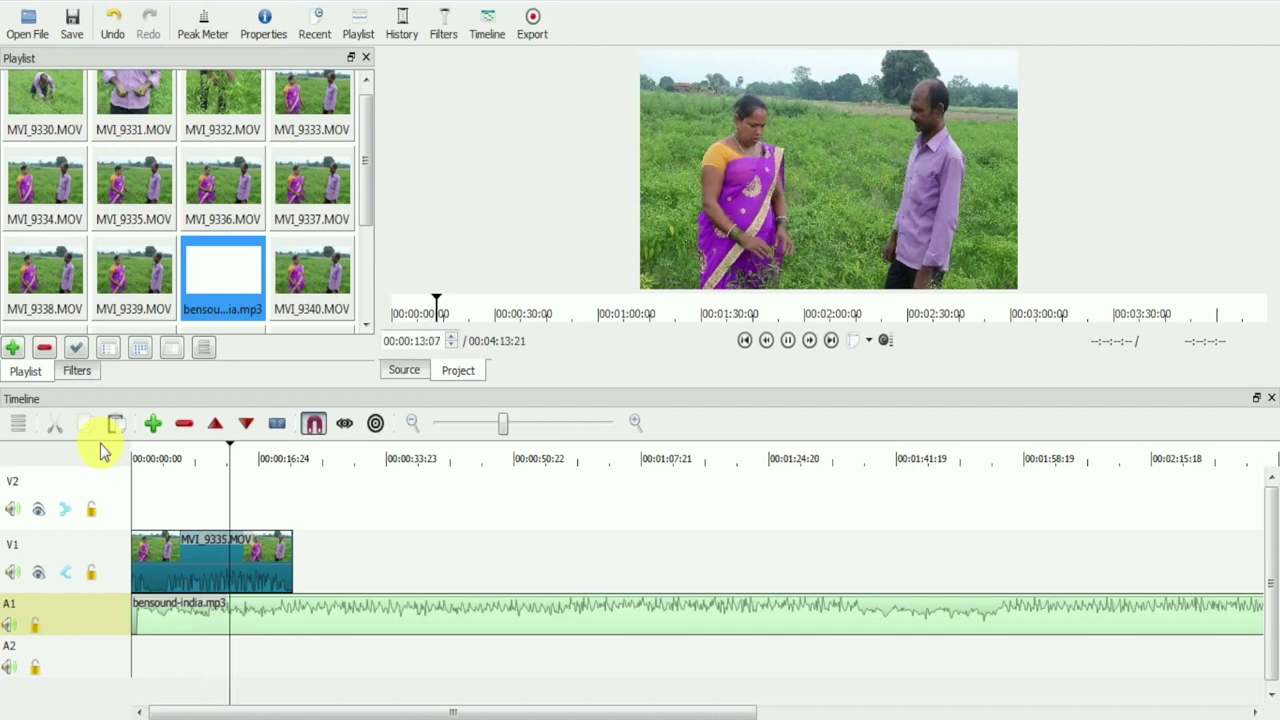
key("space")
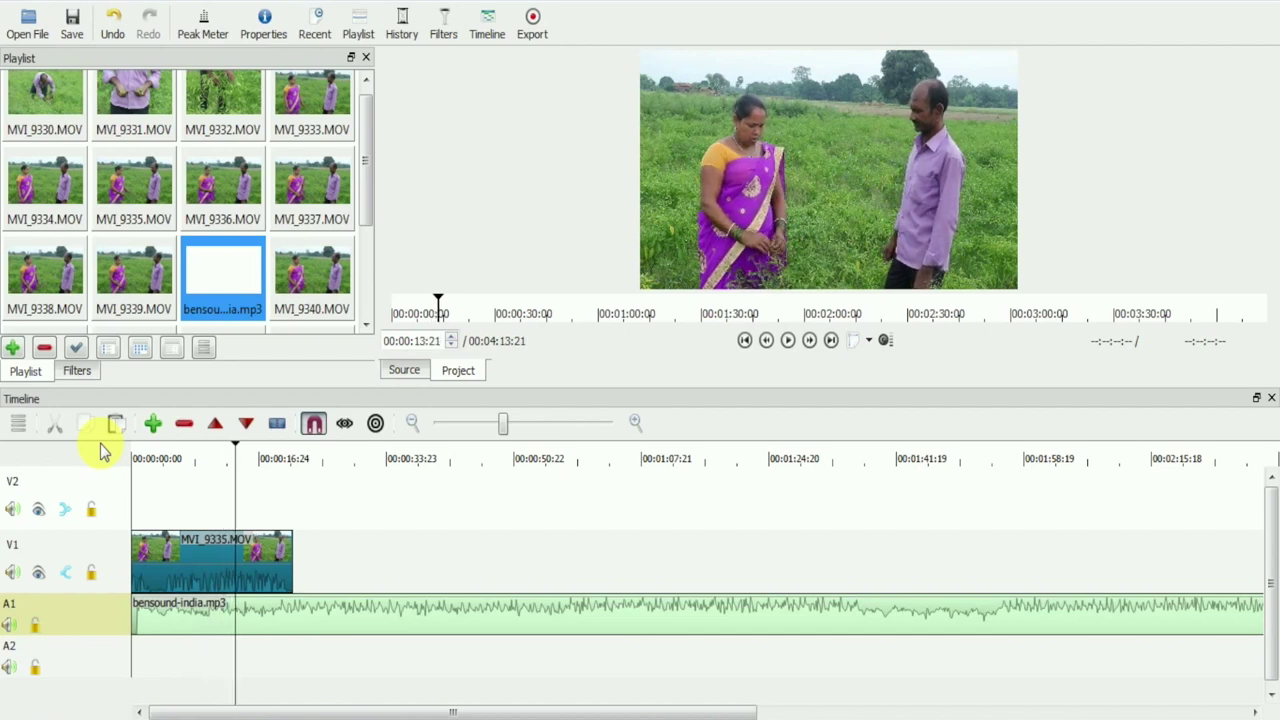
left_click(305, 633)
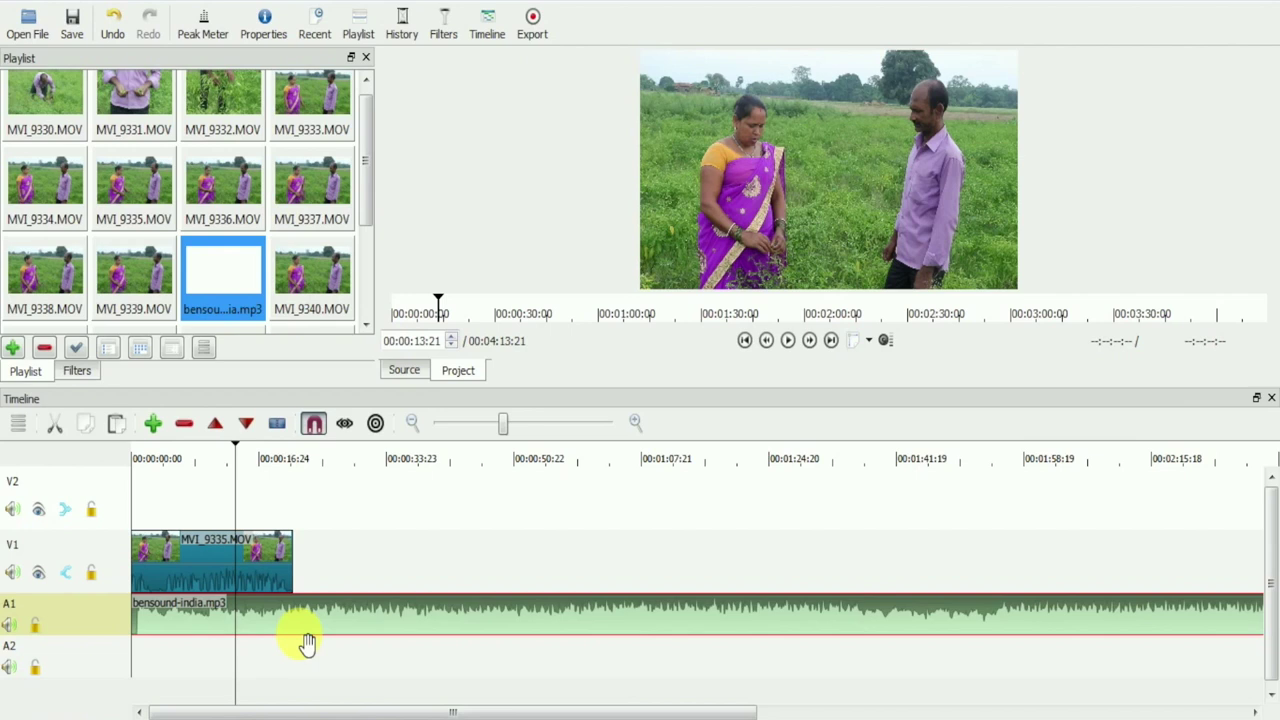
left_click(149, 456)
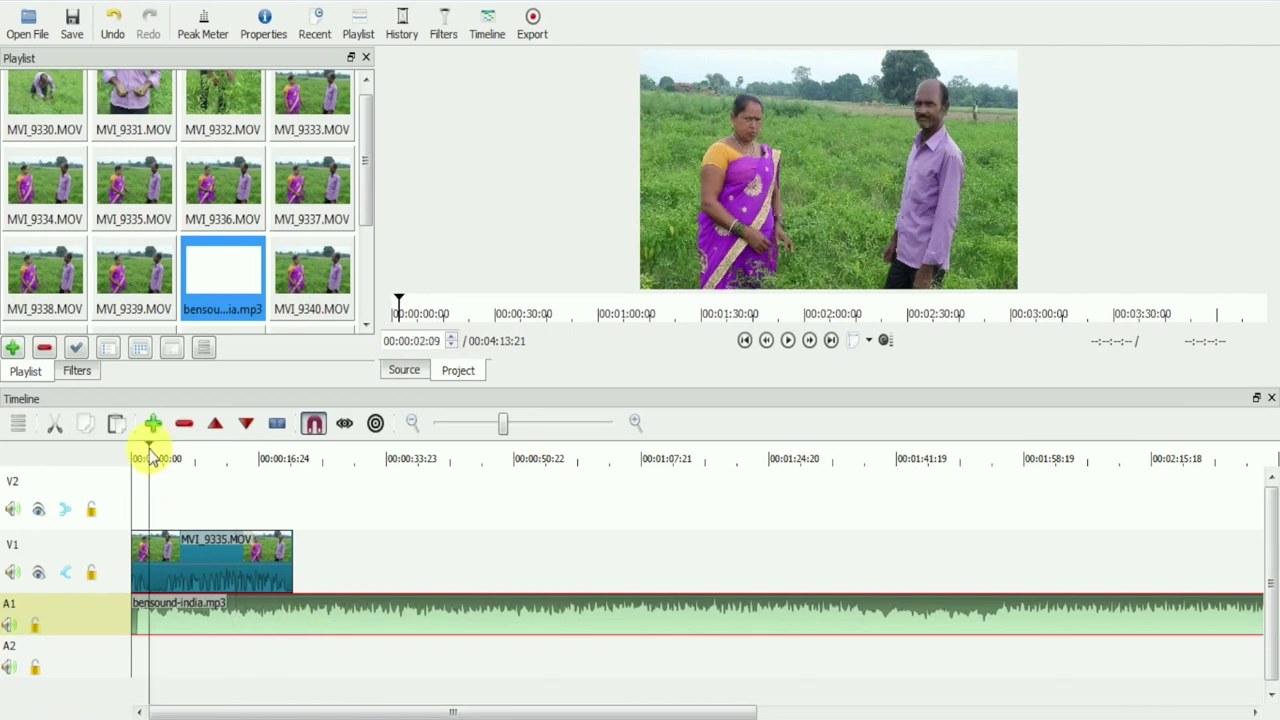
left_click(136, 574)
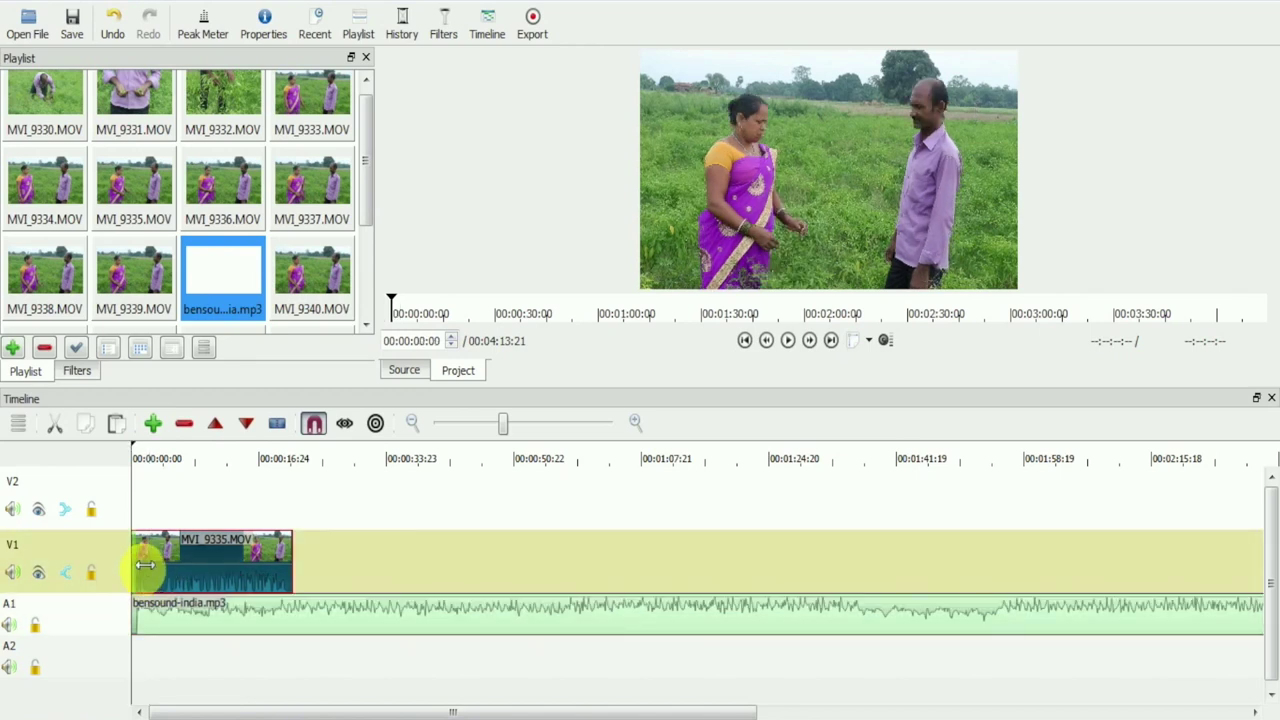
left_click_drag(166, 578, 190, 566)
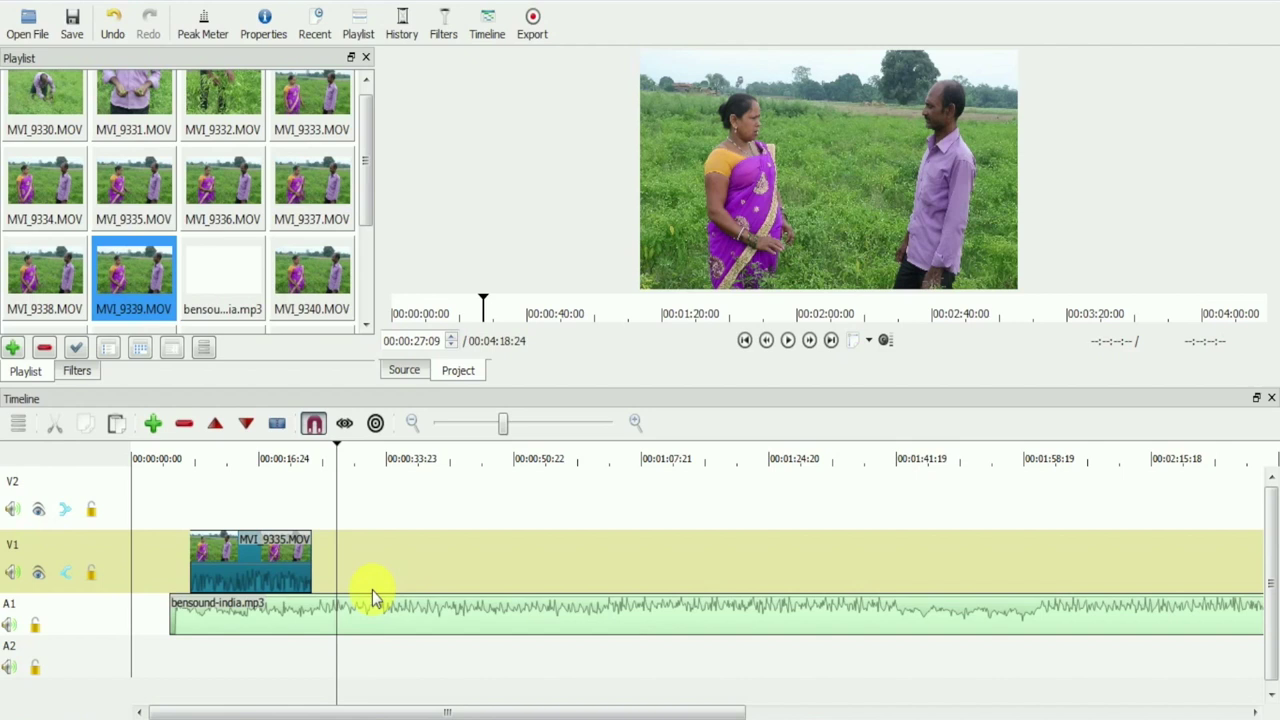
Select the A1 music clip and add the audio Gain / Volume filter at 0.0 dB.
left_click(316, 616)
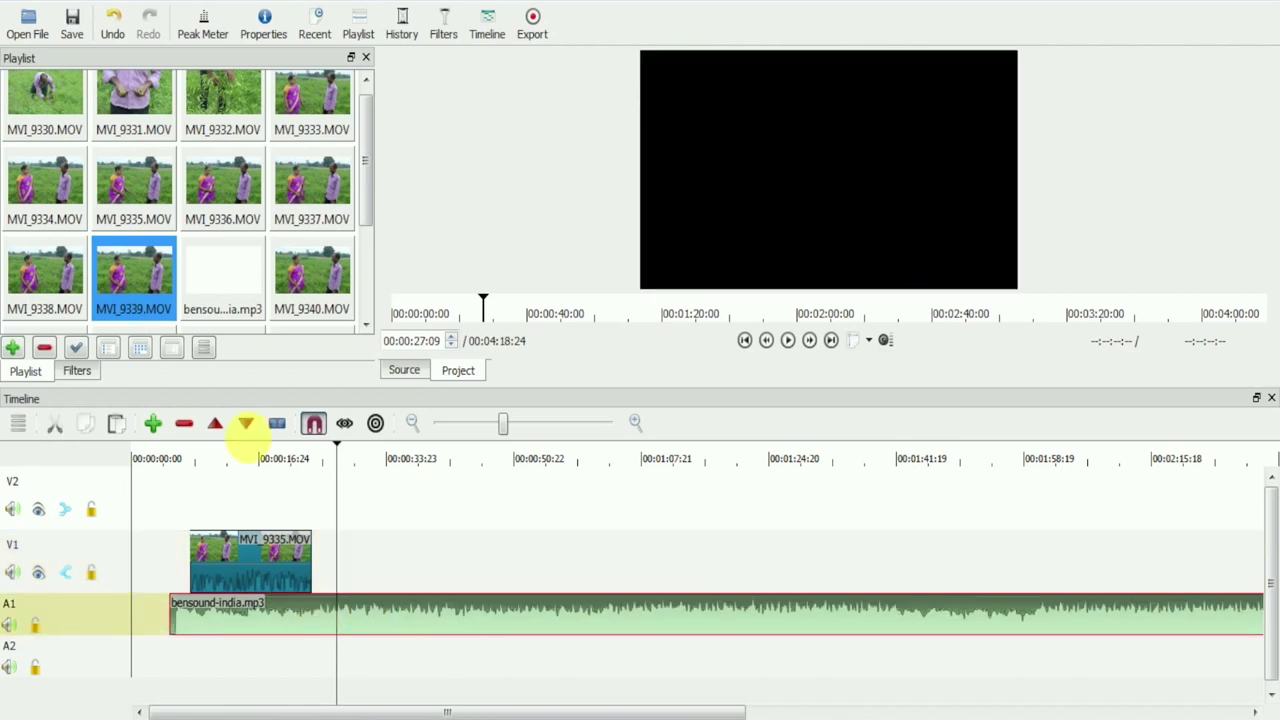
left_click(78, 374)
left_click(25, 262)
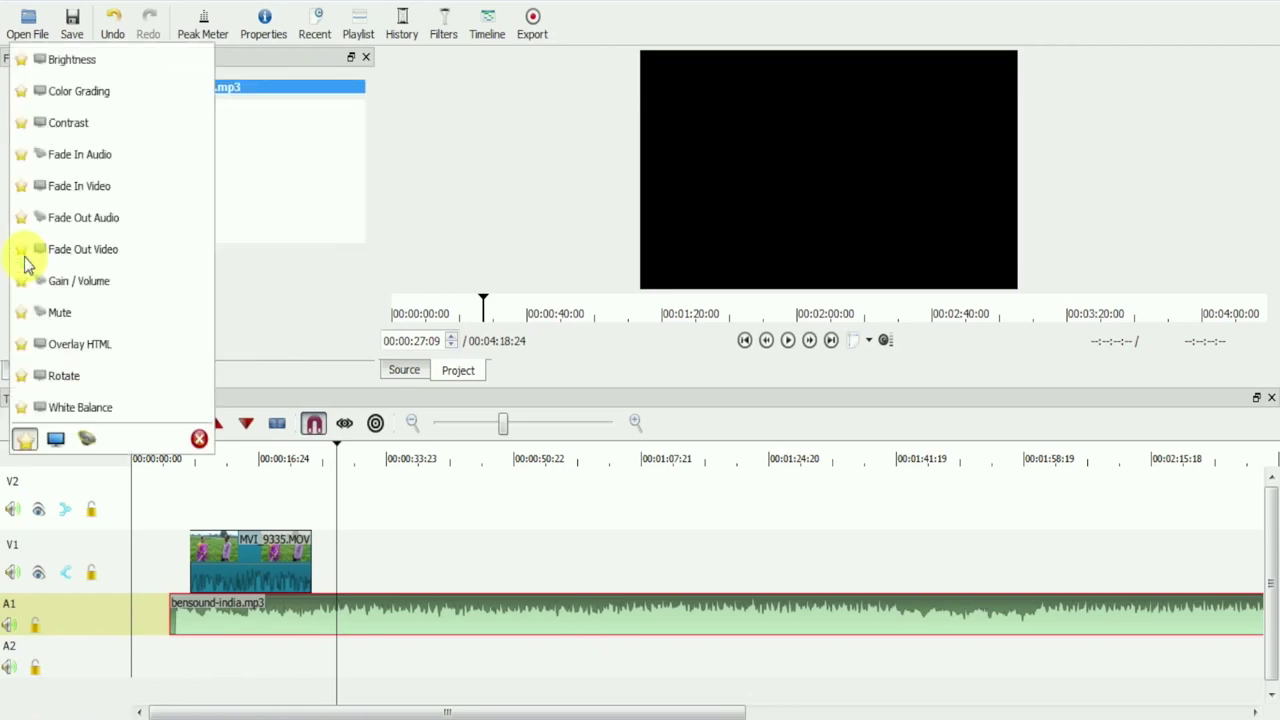
left_click(87, 441)
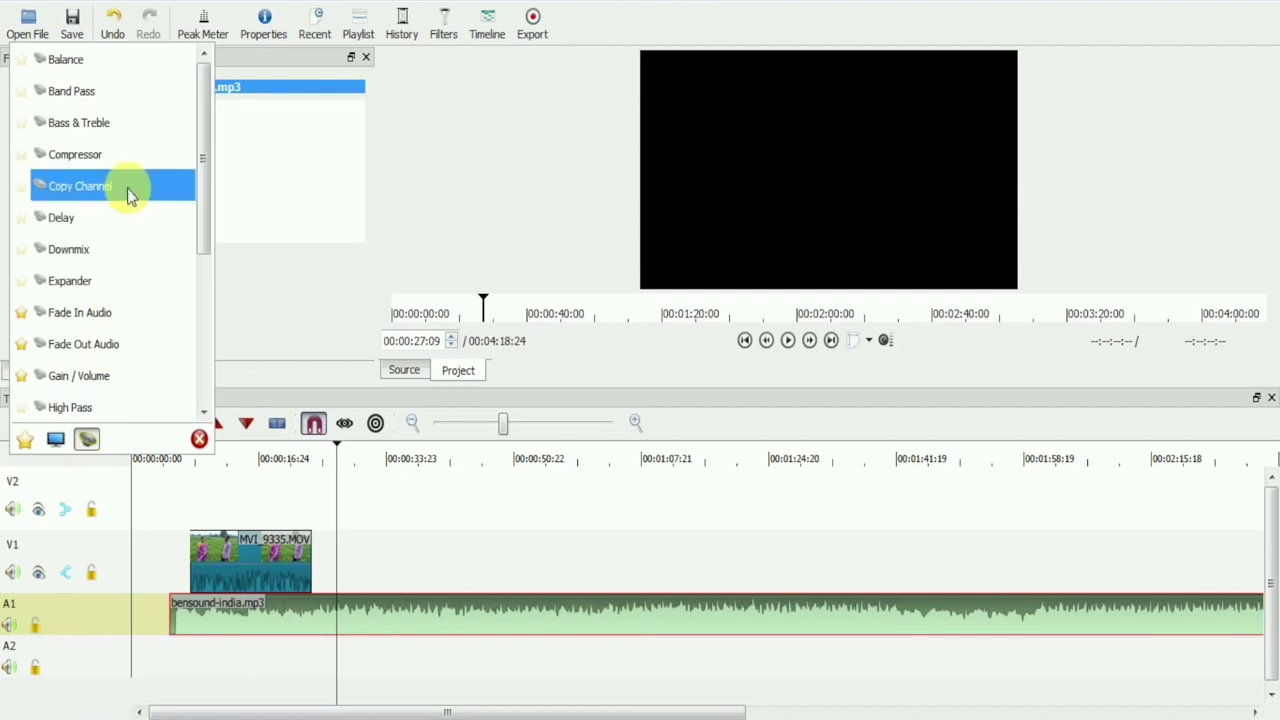
left_click(119, 378)
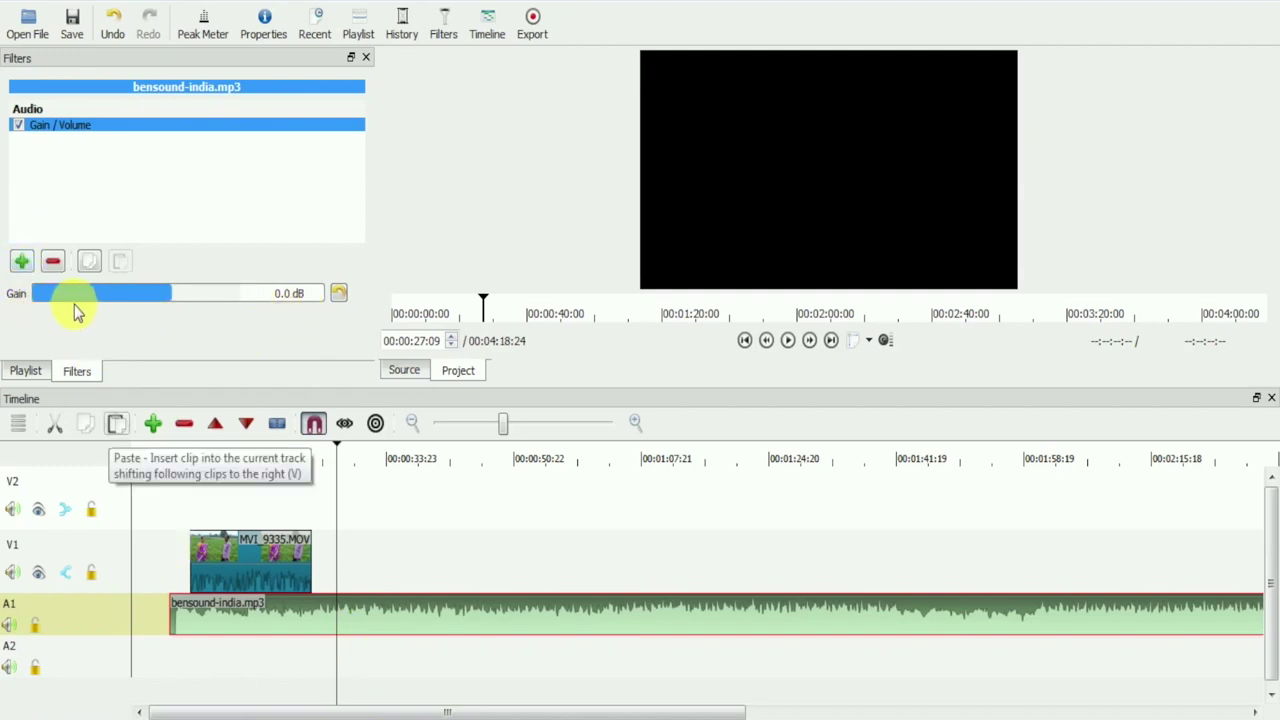
Drop the music gain sharply, then play from near the start and nudge it slightly up.
left_click(62, 300)
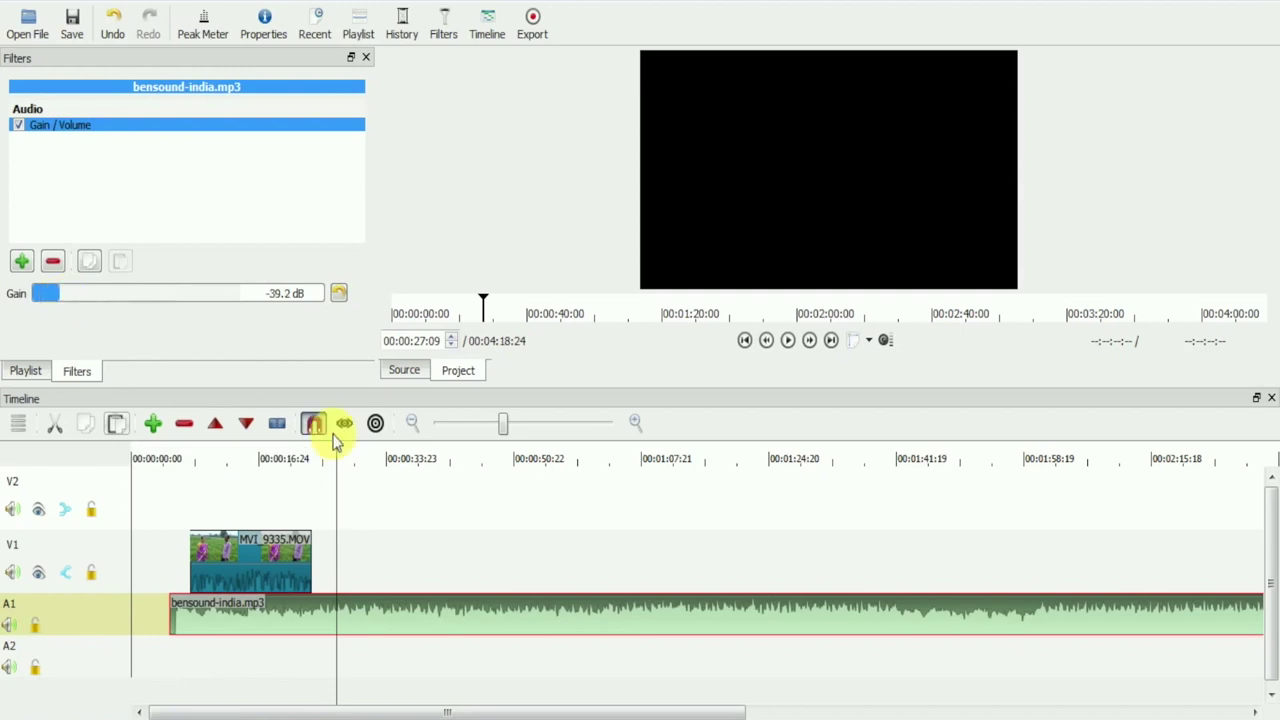
left_click(197, 462)
key("space")
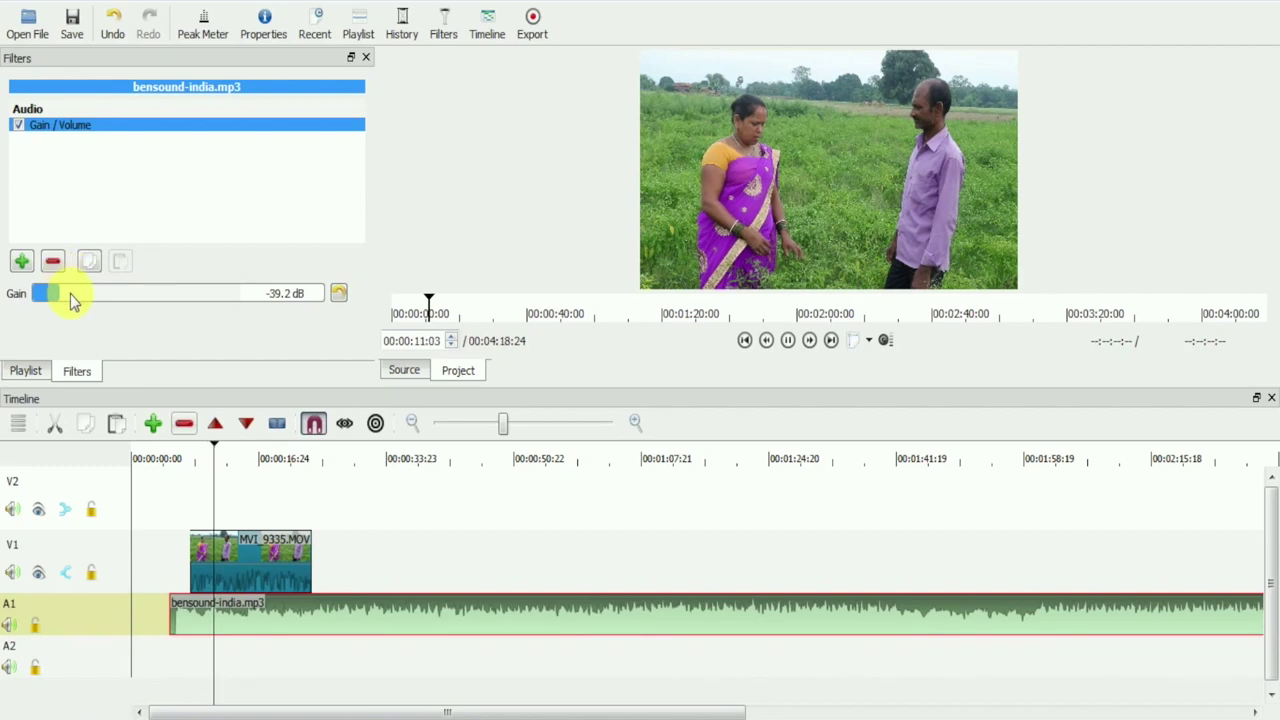
left_click_drag(72, 300, 130, 294)
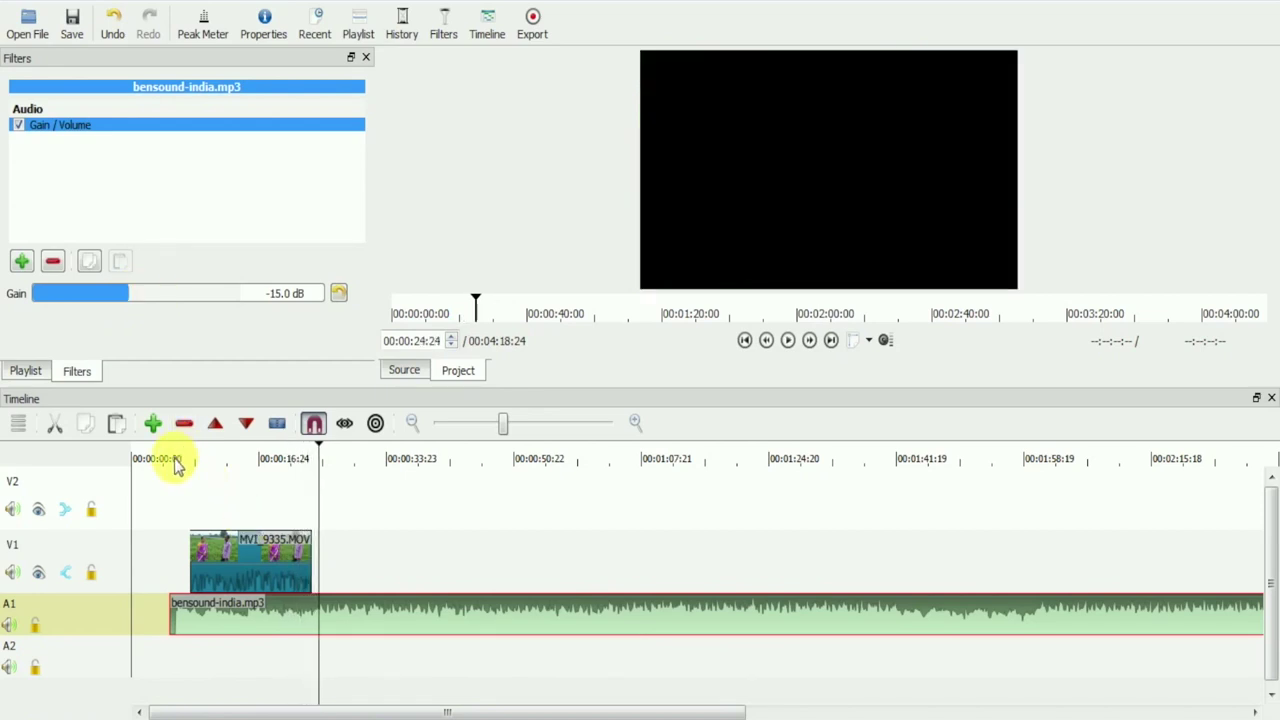
Replay from the beginning and settle the music's Gain slider at -18.9 dB, then select MVI_9335.MOV.
left_click(175, 460)
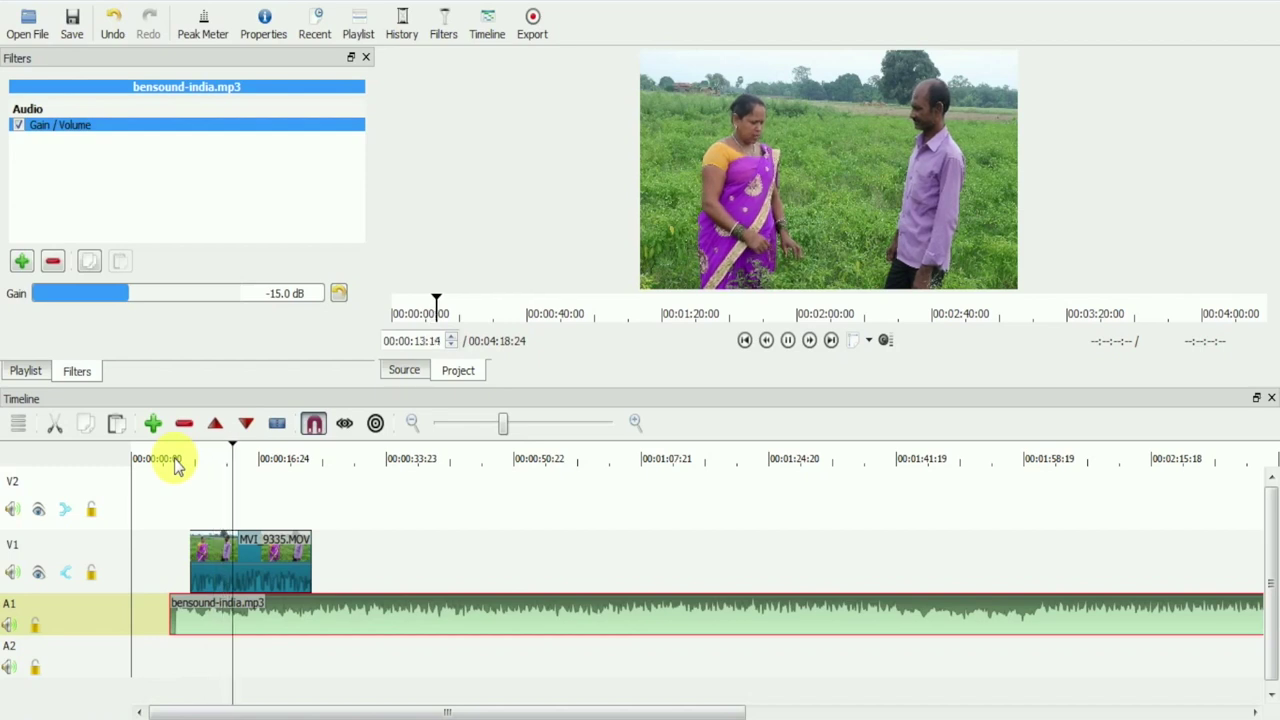
left_click(142, 293)
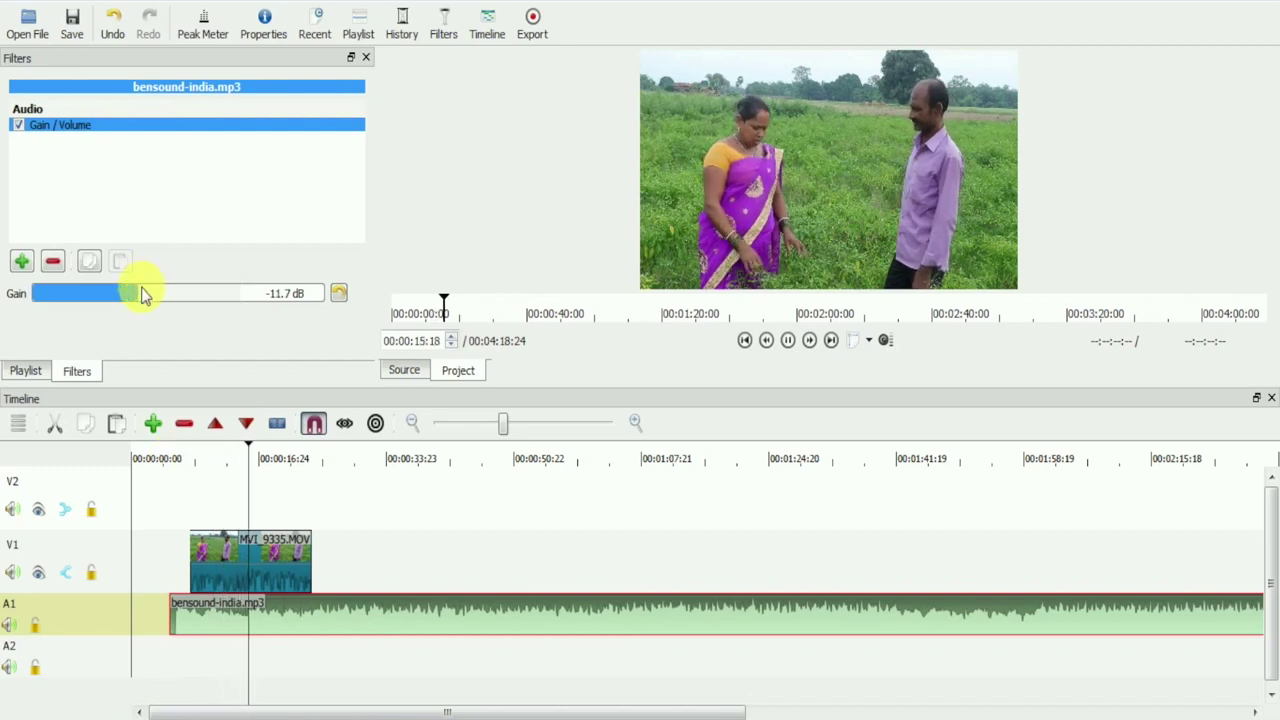
mouse_move(142, 293)
left_mouse_down()
mouse_move(157, 297)
mouse_move(123, 289)
mouse_move(122, 300)
left_mouse_up()
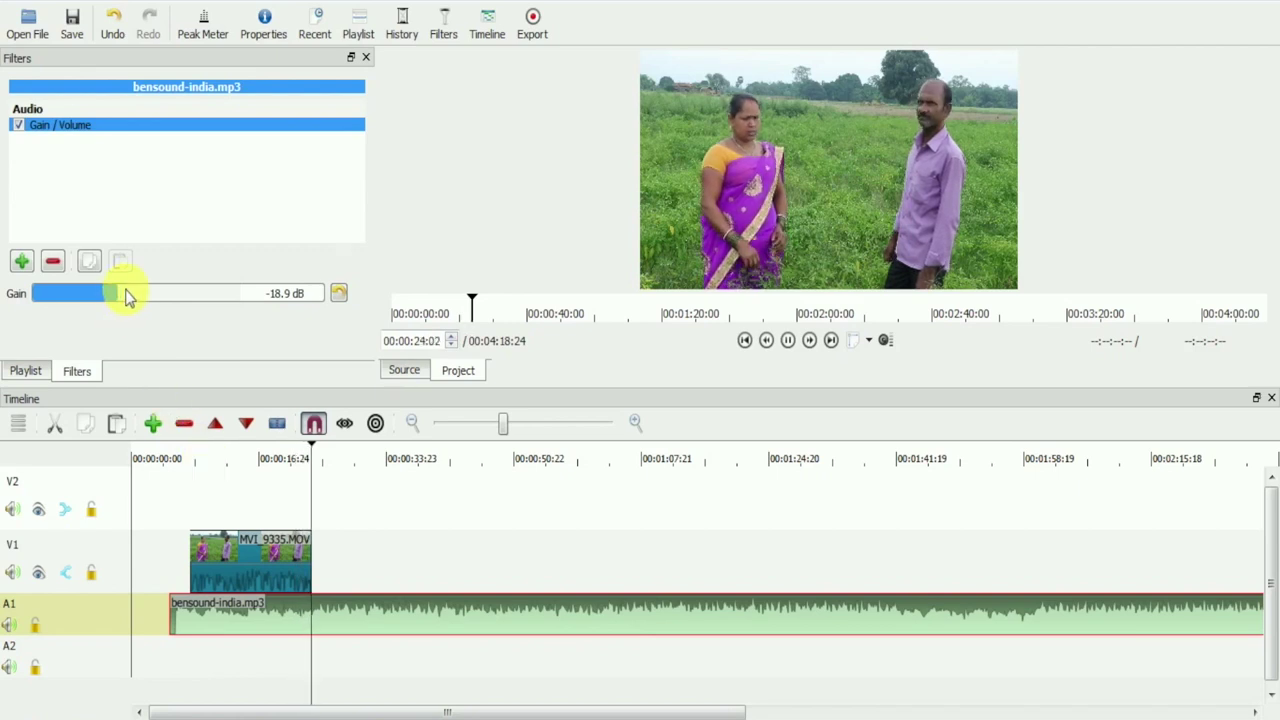
key("space")
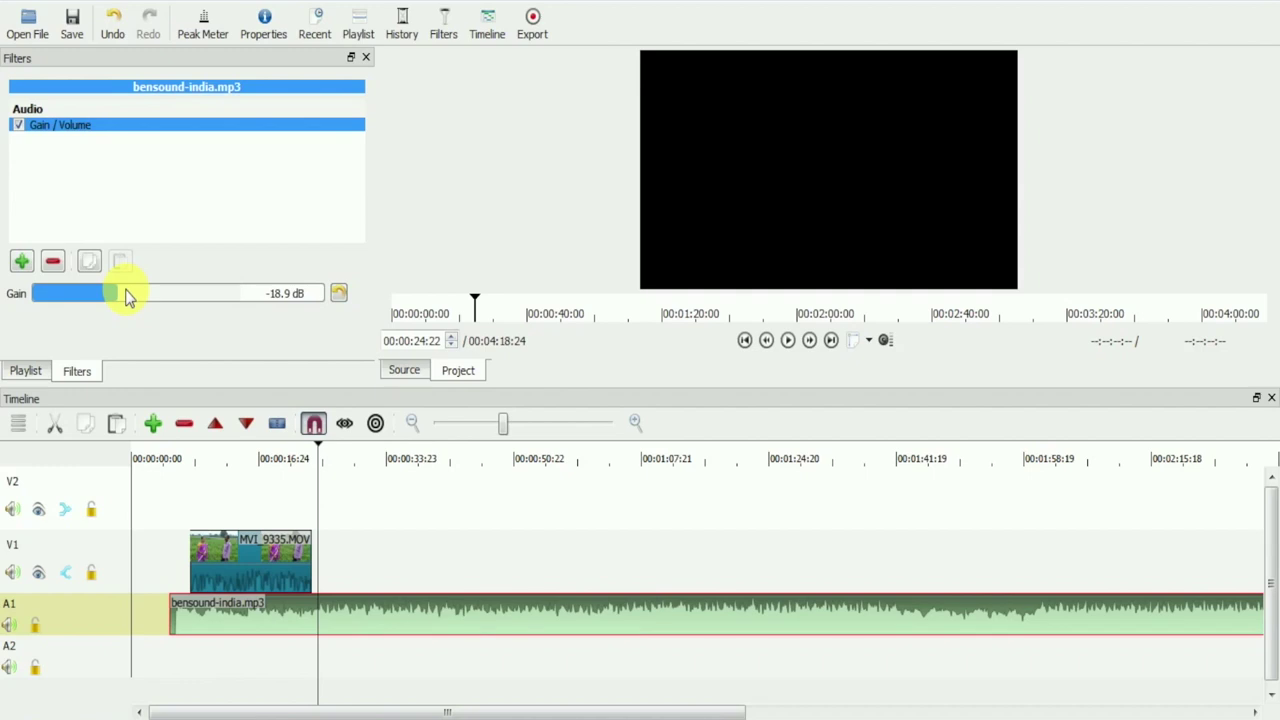
left_click(252, 578)
While playing, bring MVI_9335.MOV's Gain / Volume slider from 8.6 dB to 1.4 dB, then stop playback.
key("space")
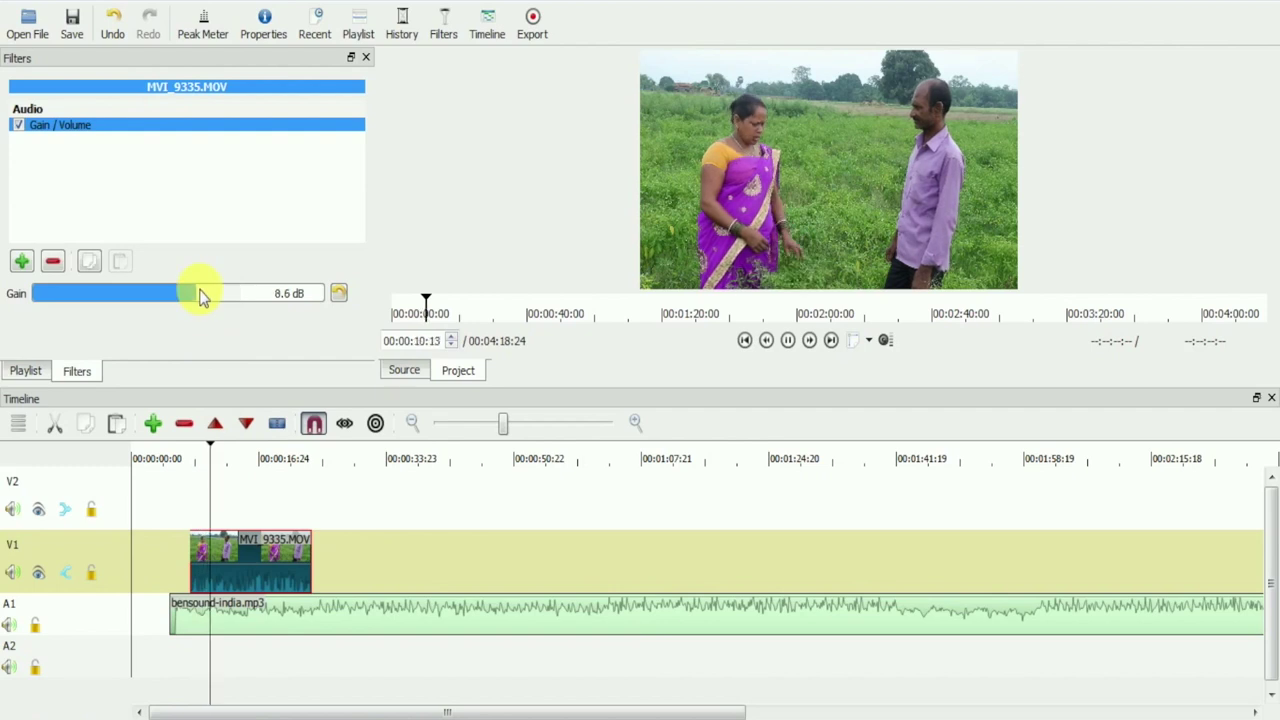
left_click(195, 294)
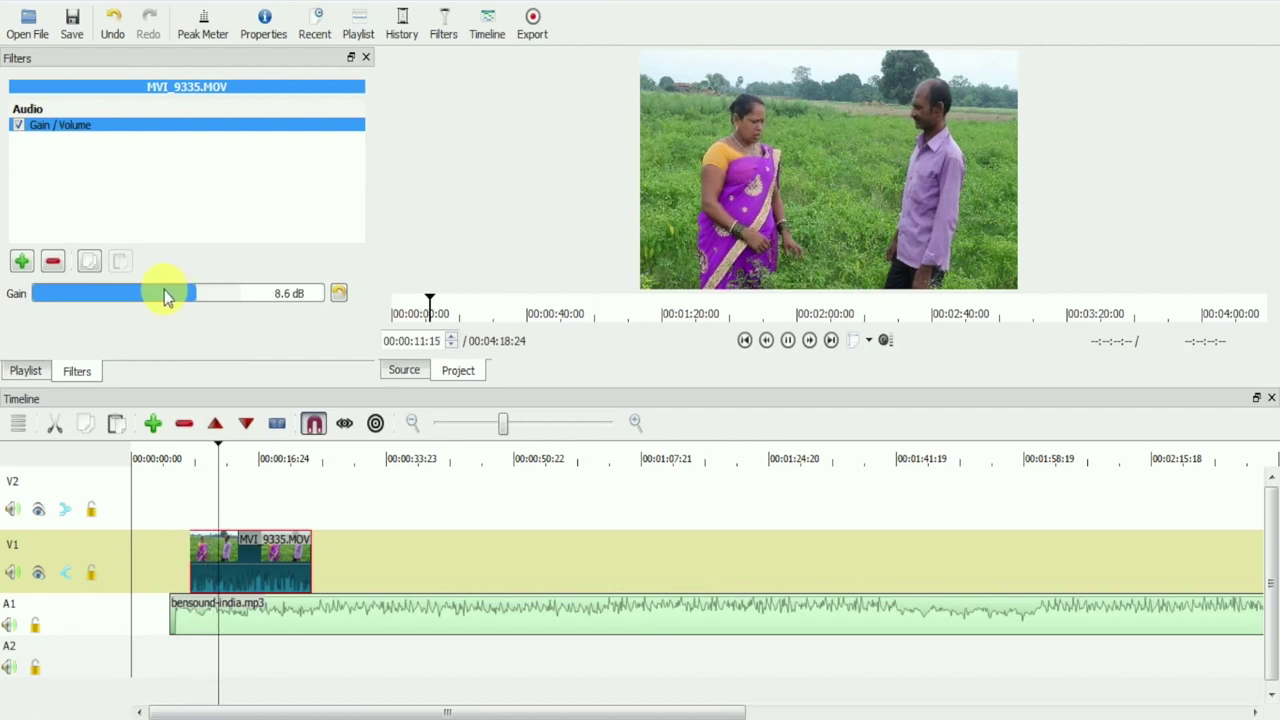
left_click(97, 300)
left_click_drag(97, 300, 180, 297)
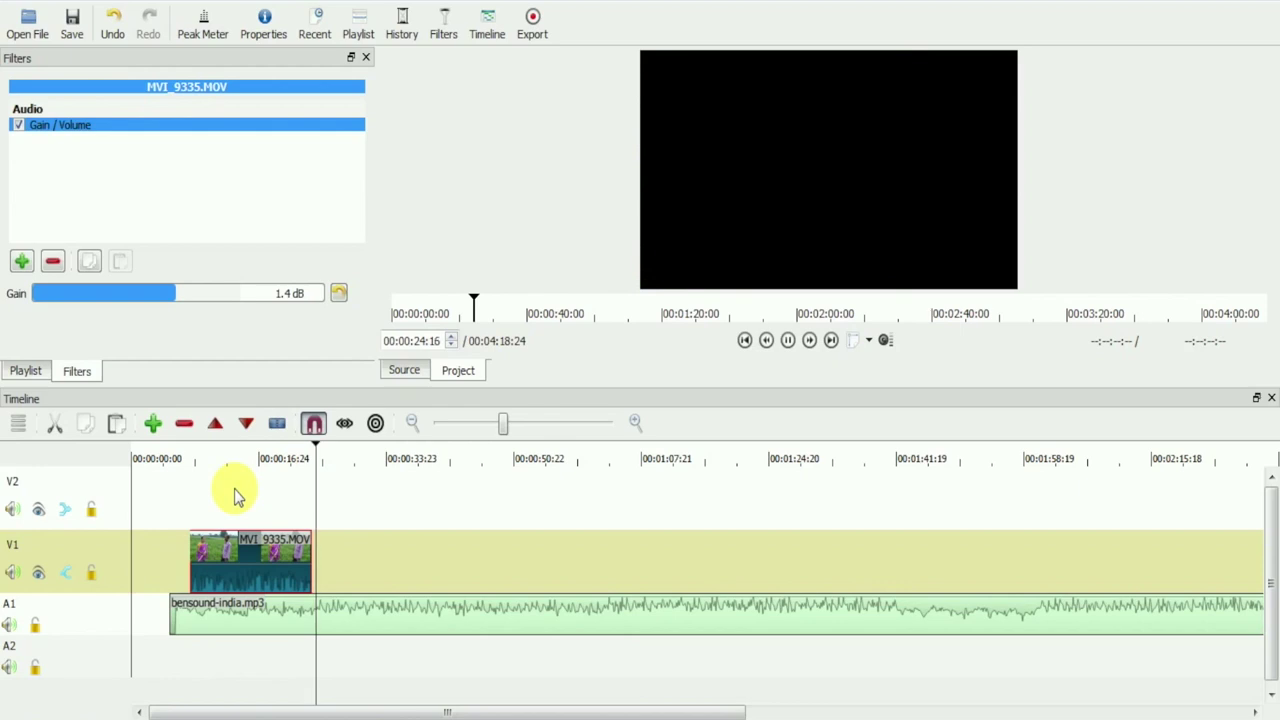
key("space")
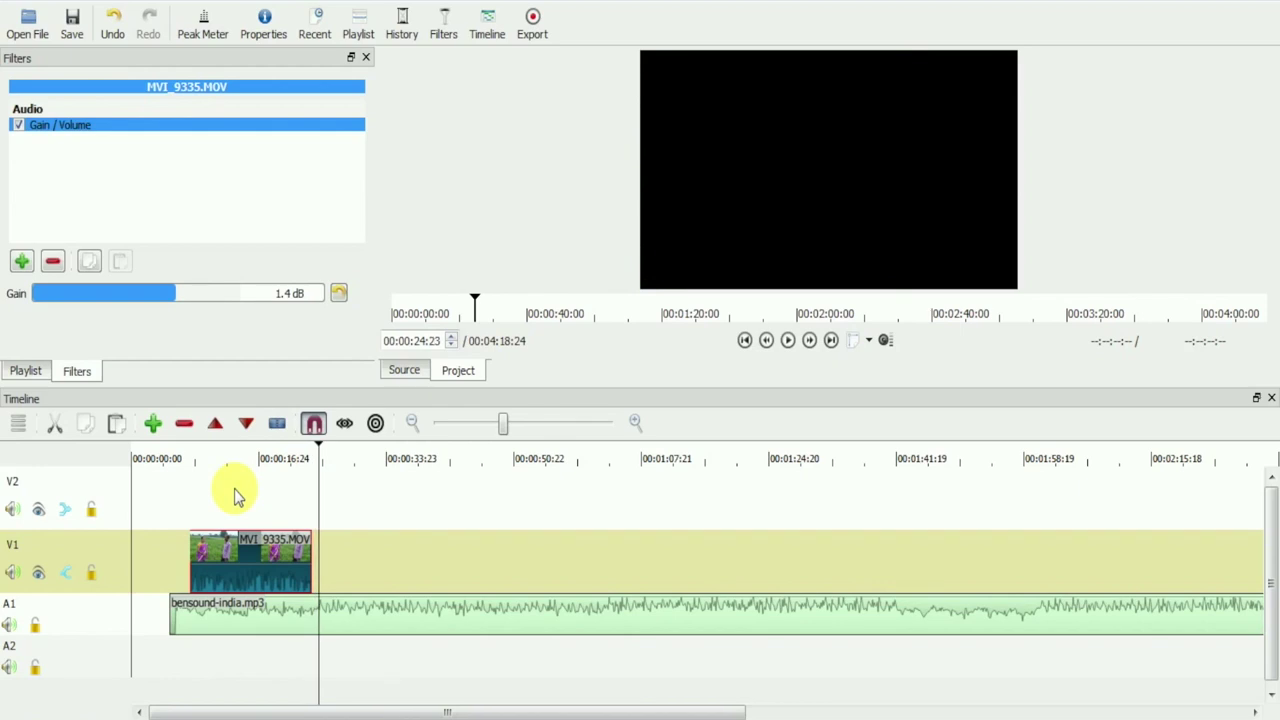